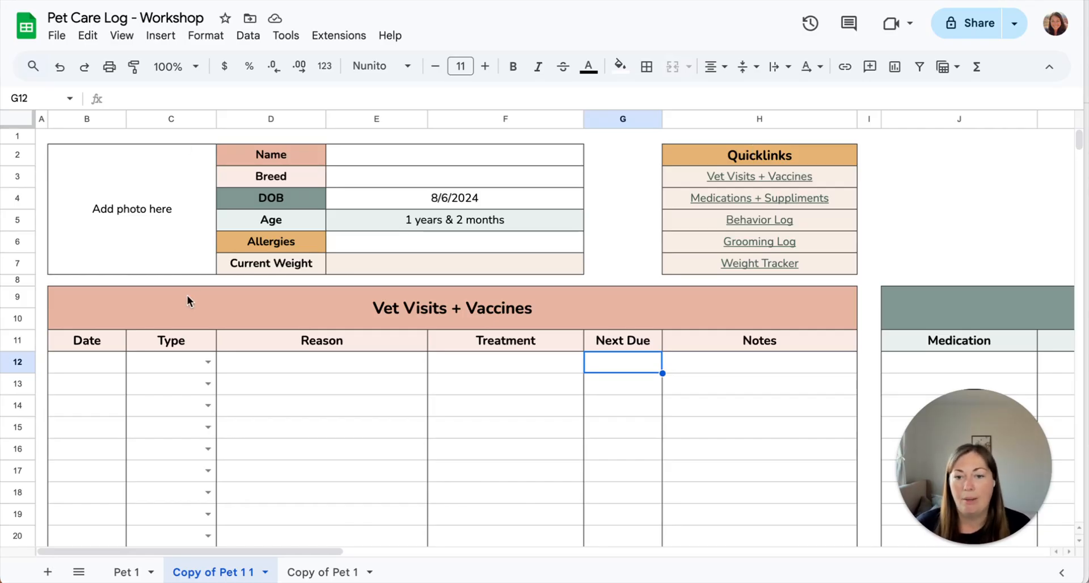
- Enter Oct 21, 2025 as the date of the first Vet Visits + Vaccines entry using the calendar picker
{"action": "double_click", "coordinate": [80, 361]}
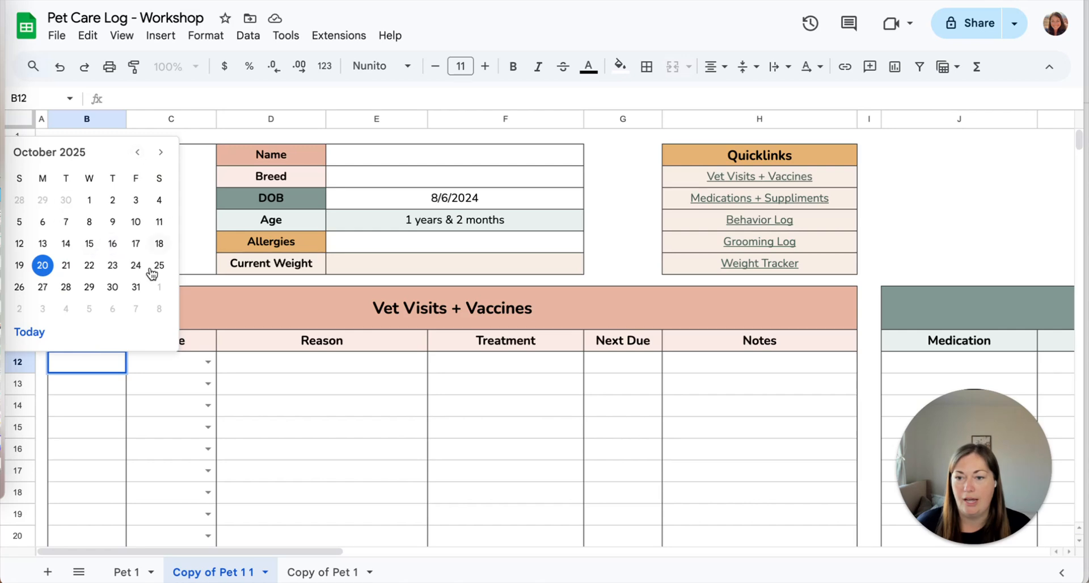
{"action": "left_click", "coordinate": [138, 152]}
{"action": "left_click", "coordinate": [138, 152]}
{"action": "left_click", "coordinate": [161, 152]}
{"action": "left_click", "coordinate": [161, 152]}
{"action": "left_click", "coordinate": [74, 265]}
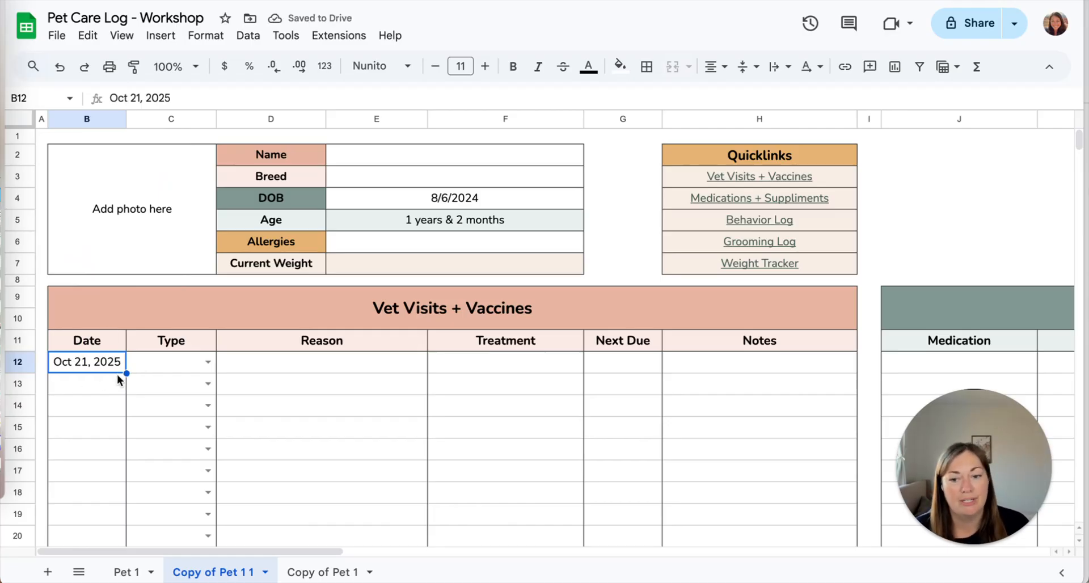
- Check whether the first Next Due cell of the vet visits table offers a calendar picker
{"action": "left_click", "coordinate": [633, 367]}
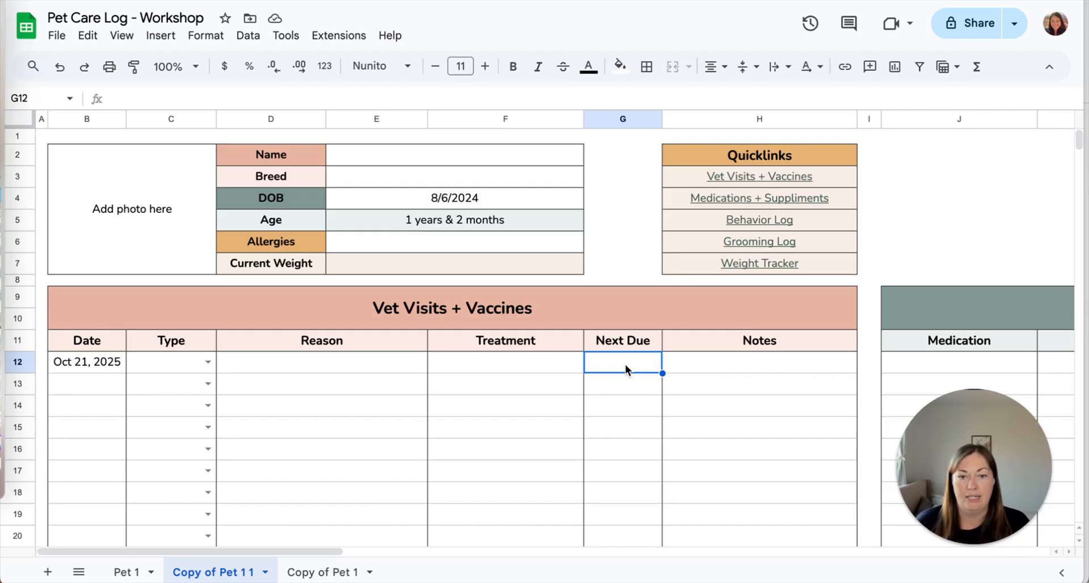
{"action": "double_click", "coordinate": [628, 363]}
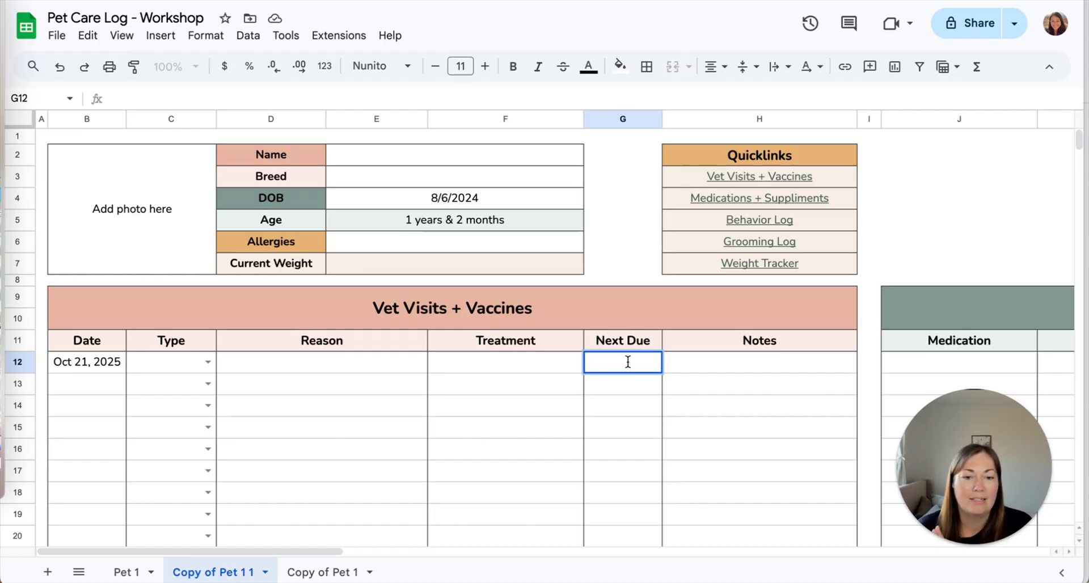
{"action": "left_click", "coordinate": [631, 394]}
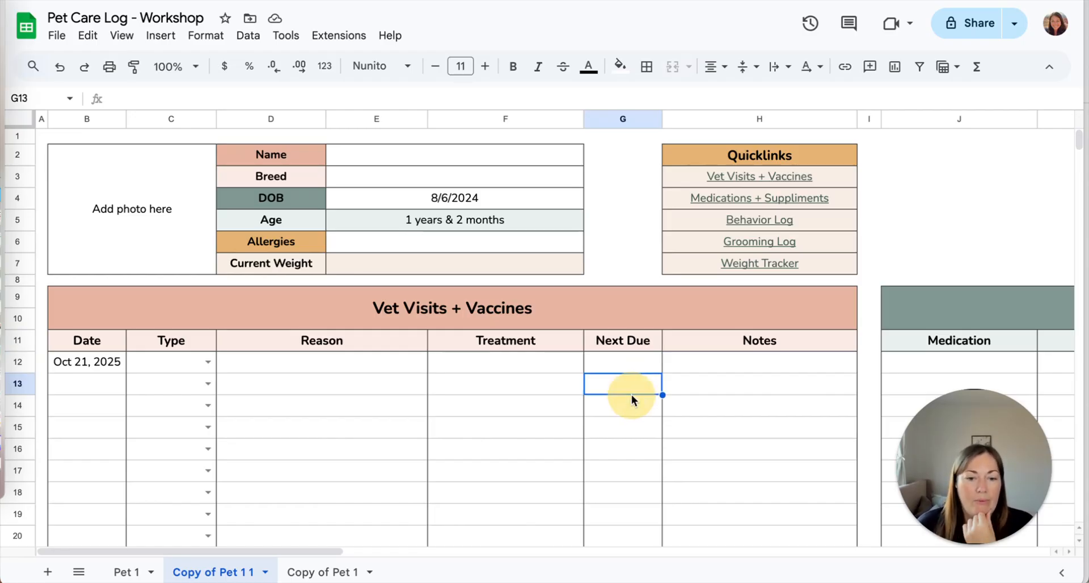
- Add a new data validation rule to all Next Due cells, G12:G1002
{"action": "left_click", "coordinate": [618, 362]}
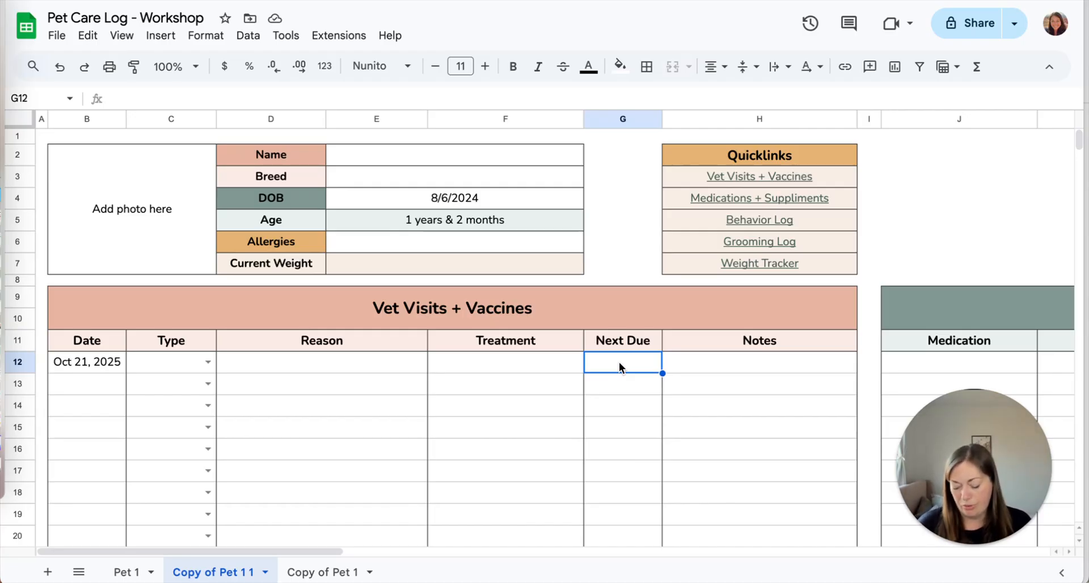
{"action": "key", "text": "ctrl+shift+Down"}
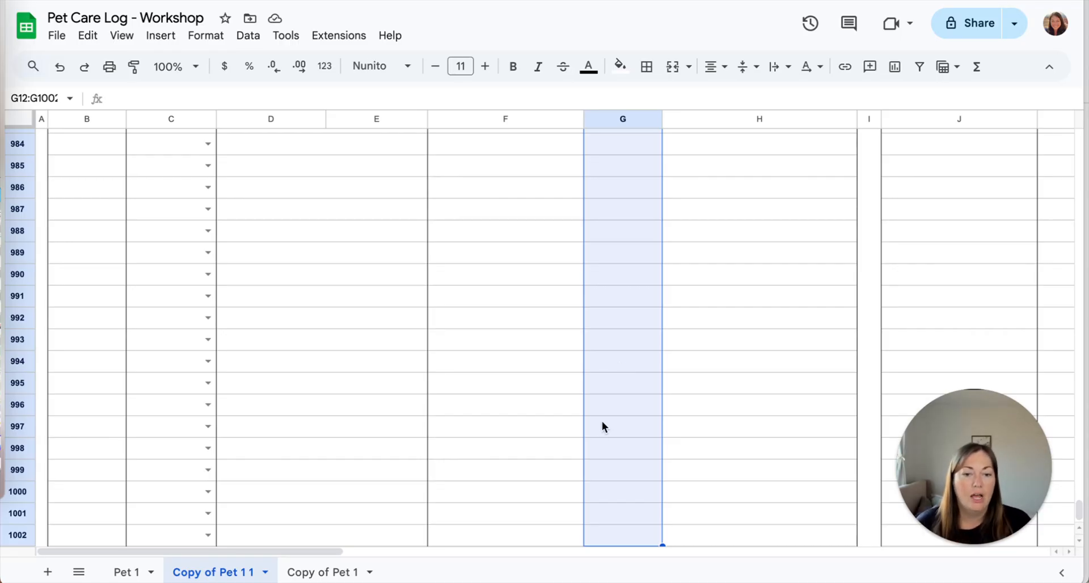
{"action": "scroll", "coordinate": [604, 414], "scroll_direction": "down", "scroll_amount": 3}
{"action": "scroll", "coordinate": [600, 425], "scroll_direction": "up", "scroll_amount": 3}
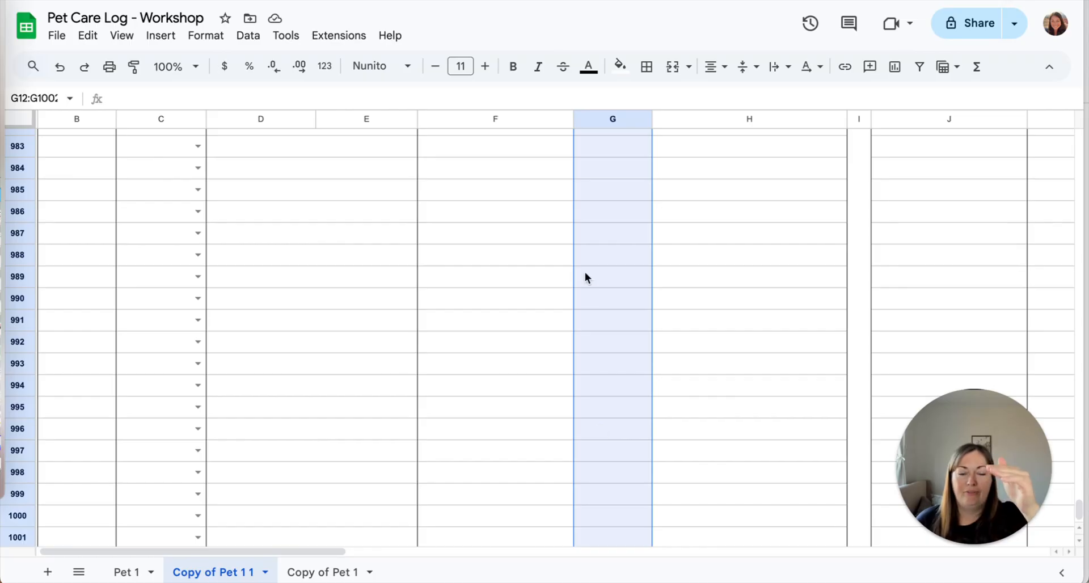
{"action": "scroll", "coordinate": [607, 510], "scroll_direction": "down", "scroll_amount": 2}
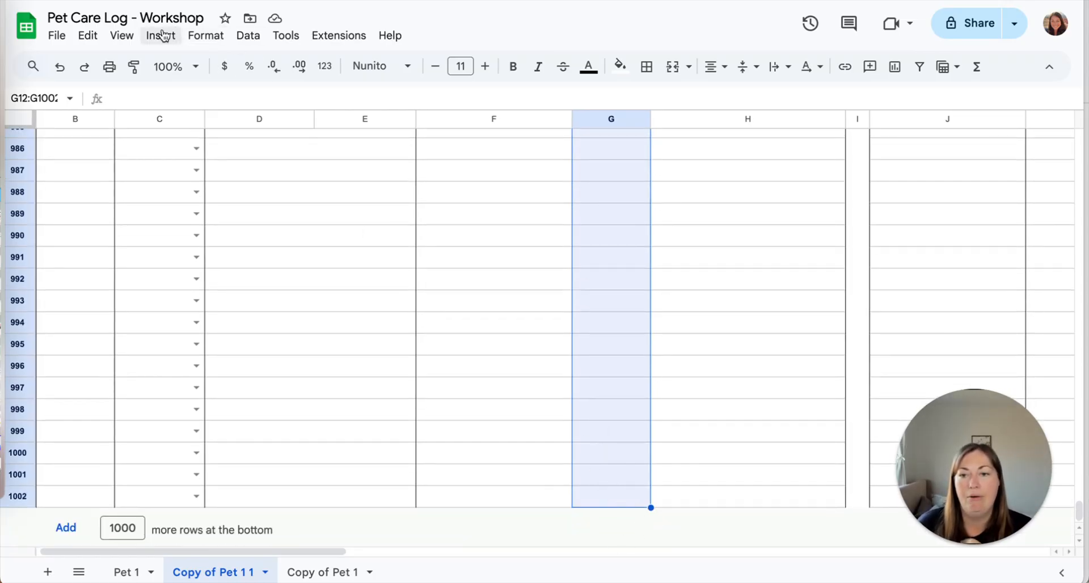
{"action": "left_click", "coordinate": [250, 38]}
{"action": "left_click", "coordinate": [310, 380]}
{"action": "left_click_drag", "start_coordinate": [992, 474], "coordinate": [697, 487]}
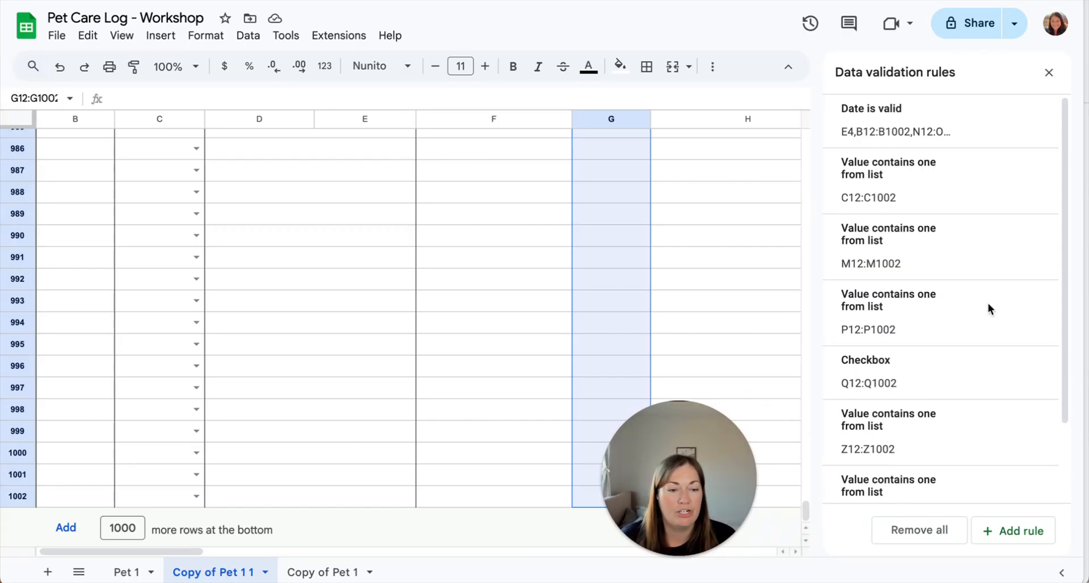
{"action": "left_click", "coordinate": [1018, 529]}
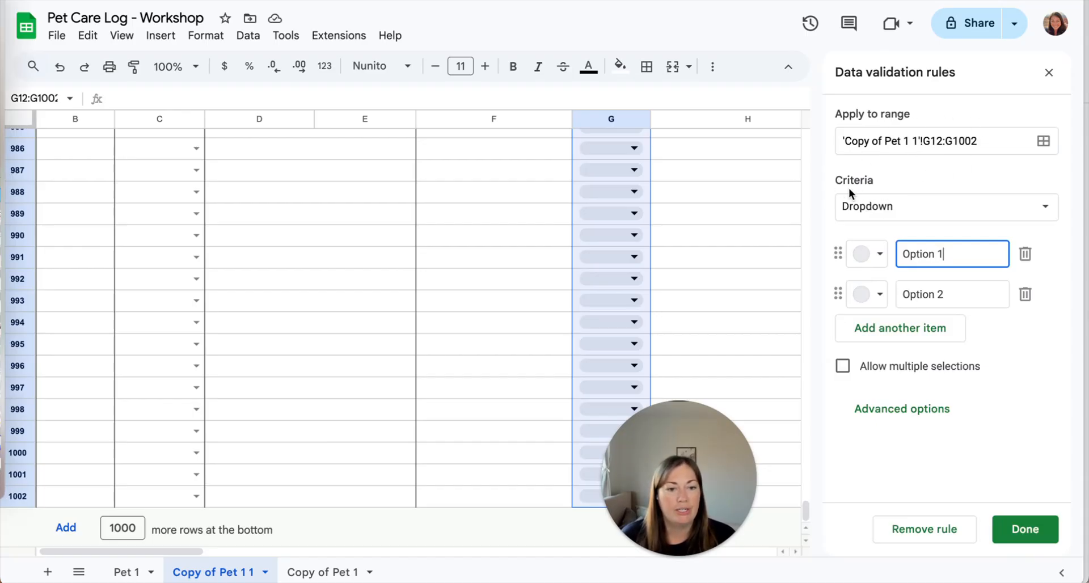
- Set the rule's criteria to Is valid date, save it and close the data validation rules
{"action": "left_click", "coordinate": [920, 217]}
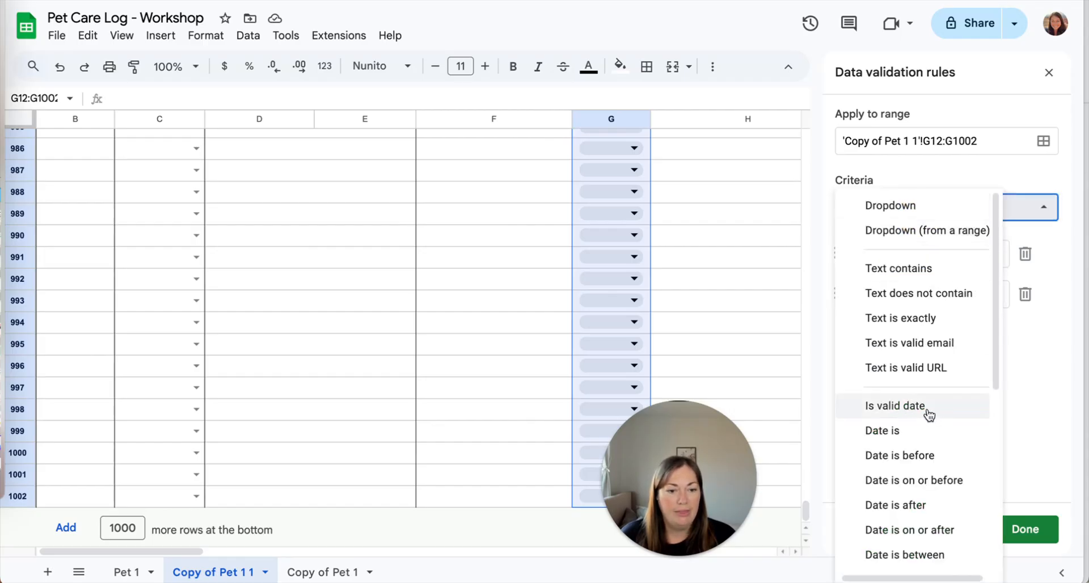
{"action": "left_click", "coordinate": [897, 408]}
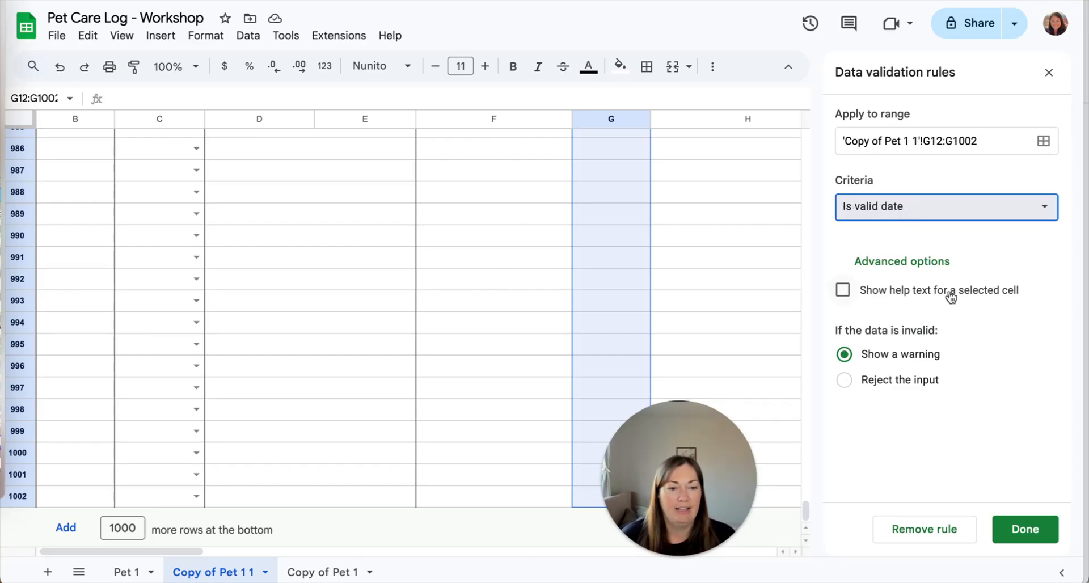
{"action": "left_click", "coordinate": [1008, 539]}
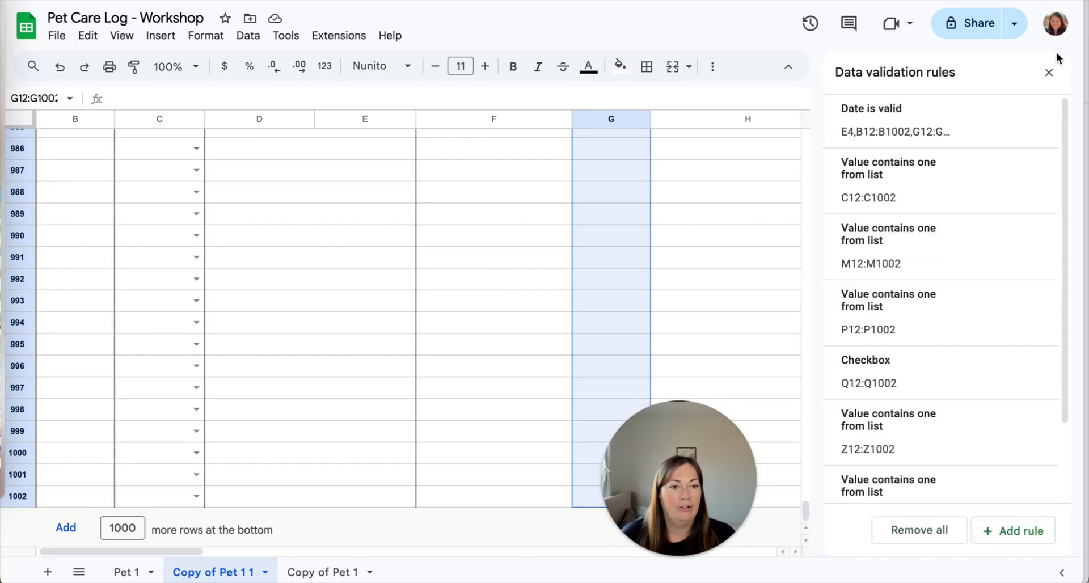
{"action": "left_click", "coordinate": [1044, 72]}
- Enter Oct 16, 2025 in the first Next Due cell, G12, using the calendar picker
{"action": "scroll", "coordinate": [675, 214], "scroll_direction": "up", "scroll_amount": 10}
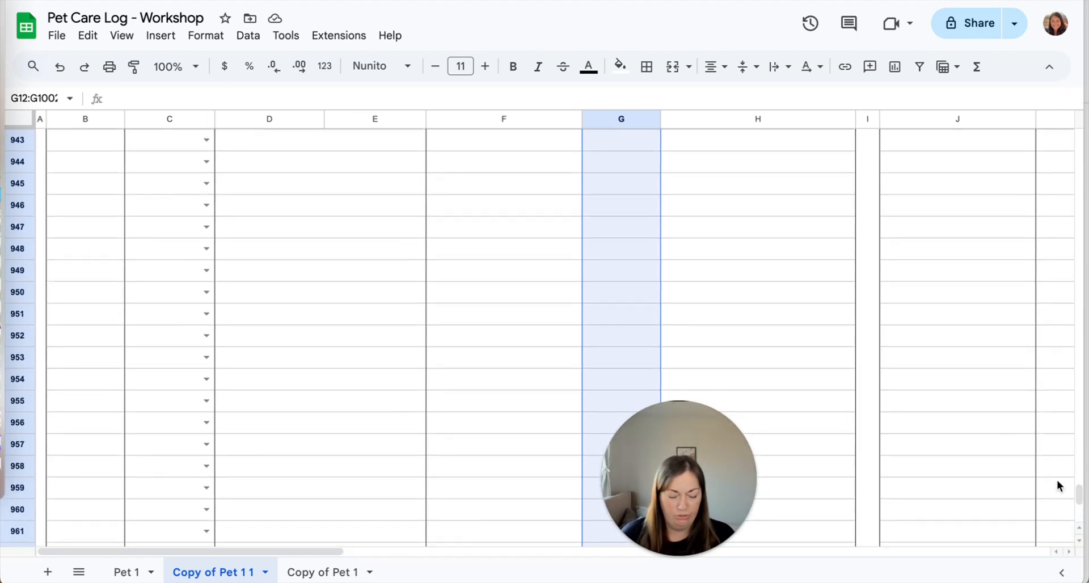
{"action": "key", "text": "Up"}
{"action": "scroll", "coordinate": [656, 189], "scroll_direction": "up", "scroll_amount": 5}
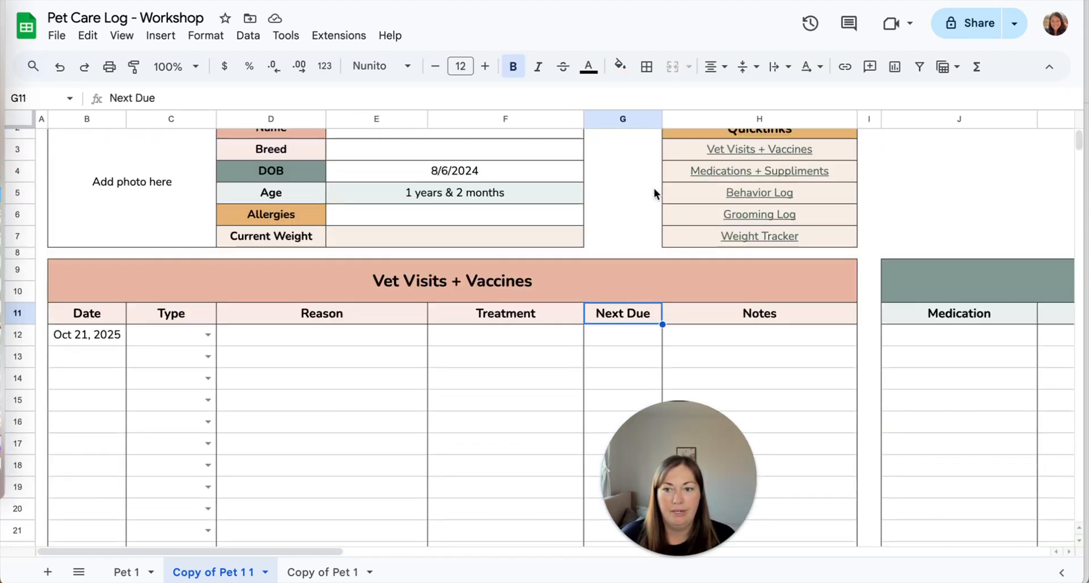
{"action": "double_click", "coordinate": [603, 369]}
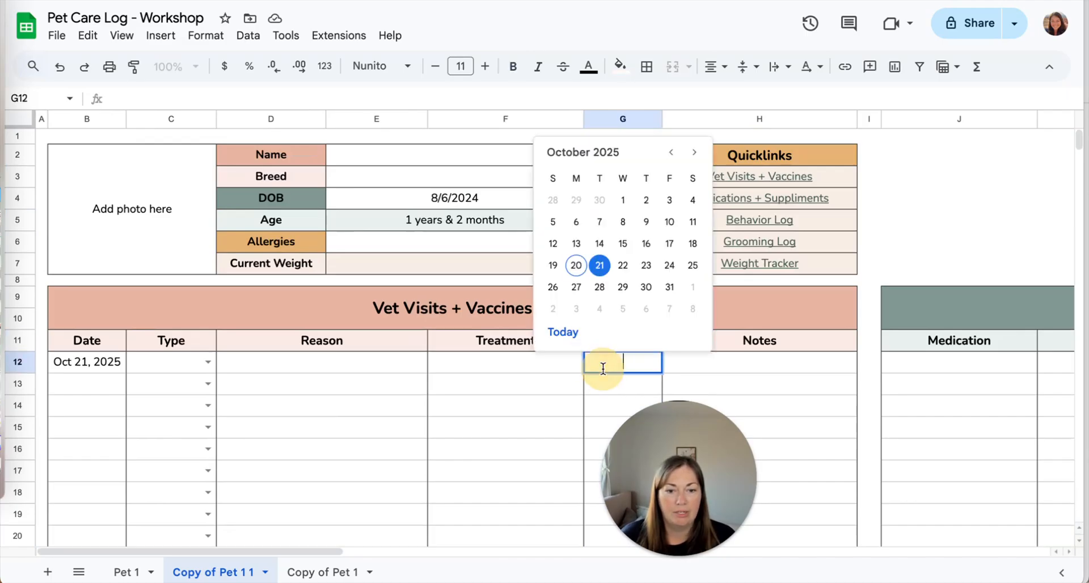
{"action": "left_click", "coordinate": [645, 244]}
- Open the custom date and time formats for the Next Due cells G12:G1002
{"action": "scroll", "coordinate": [581, 350], "scroll_direction": "down", "scroll_amount": 3}
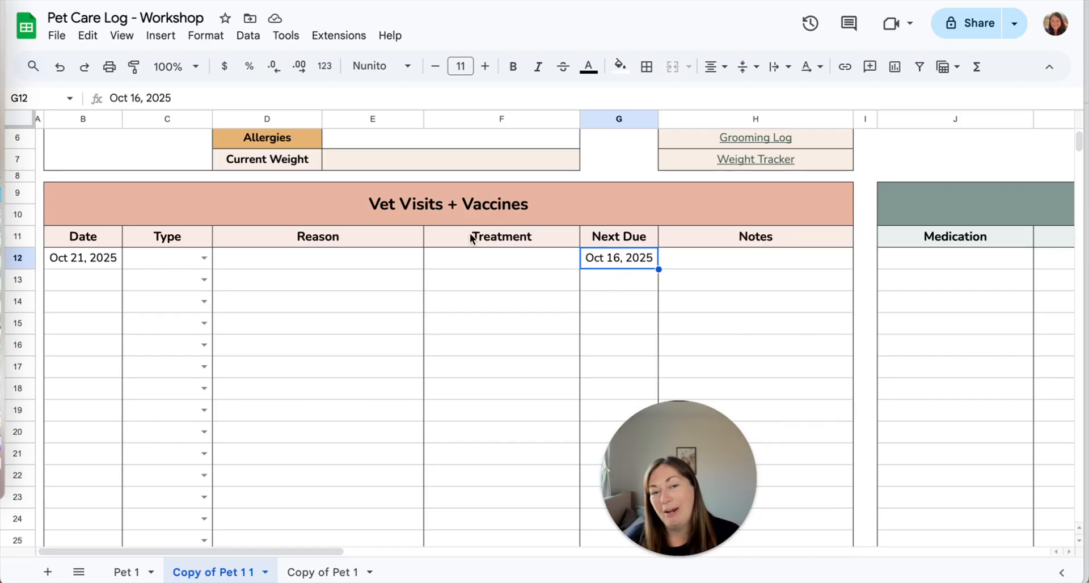
{"action": "scroll", "coordinate": [469, 236], "scroll_direction": "down", "scroll_amount": 1}
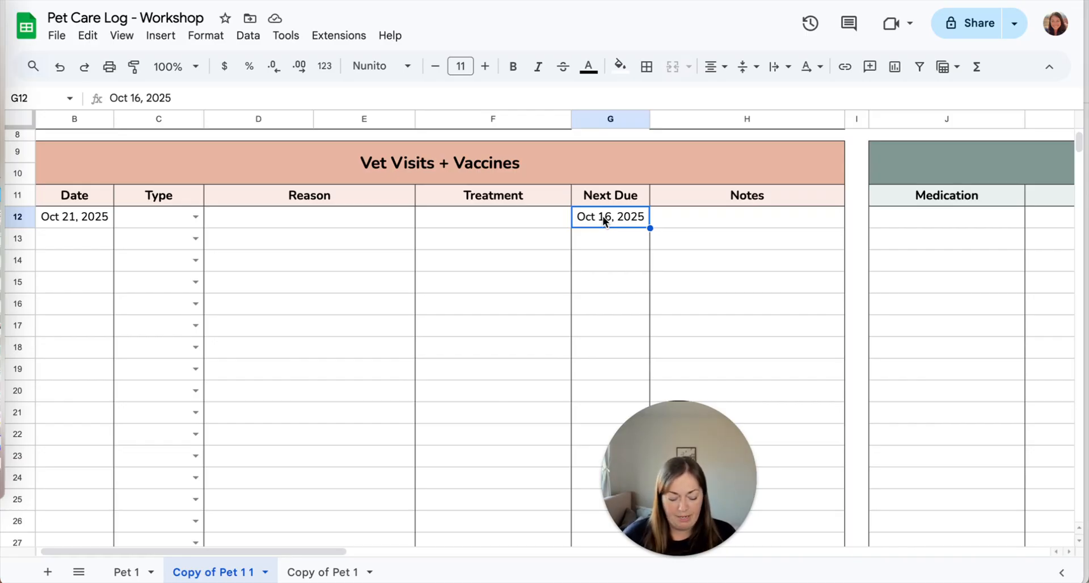
{"action": "key", "text": "ctrl+shift+Down"}
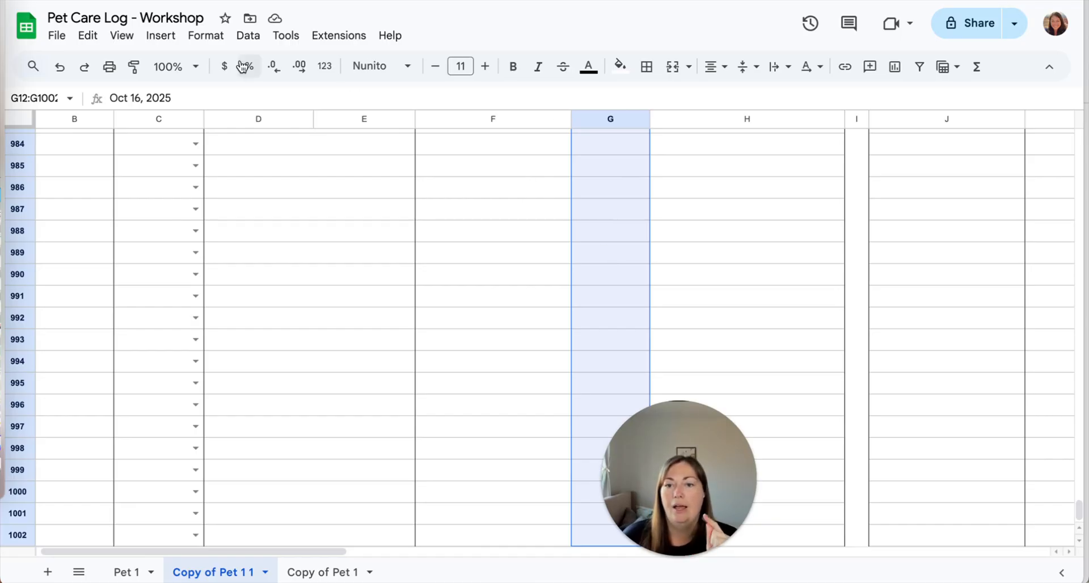
{"action": "left_click", "coordinate": [206, 40]}
{"action": "mouse_move", "coordinate": [215, 106]}
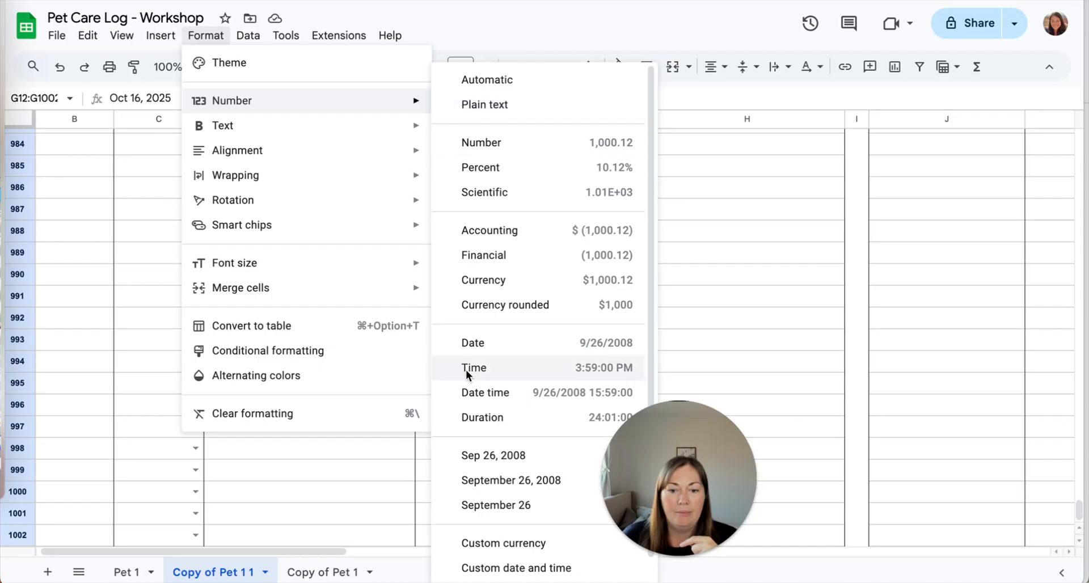
{"action": "left_click", "coordinate": [519, 567]}
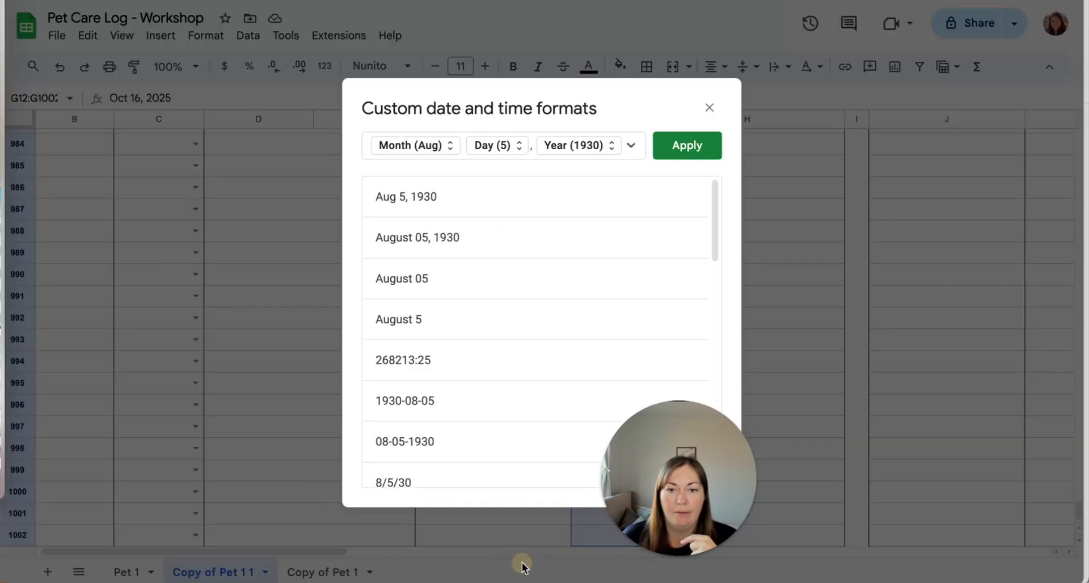
- Look through the preset date and time formats available for the Next Due column
{"action": "left_click_drag", "start_coordinate": [682, 485], "coordinate": [995, 495]}
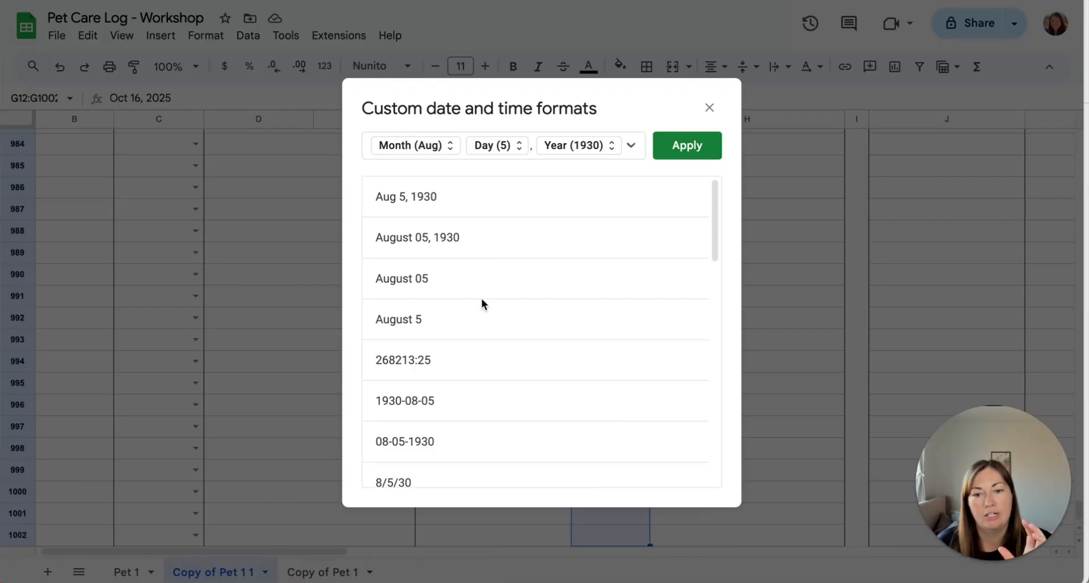
{"action": "scroll", "coordinate": [485, 295], "scroll_direction": "down", "scroll_amount": 1}
{"action": "scroll", "coordinate": [471, 306], "scroll_direction": "down", "scroll_amount": 2}
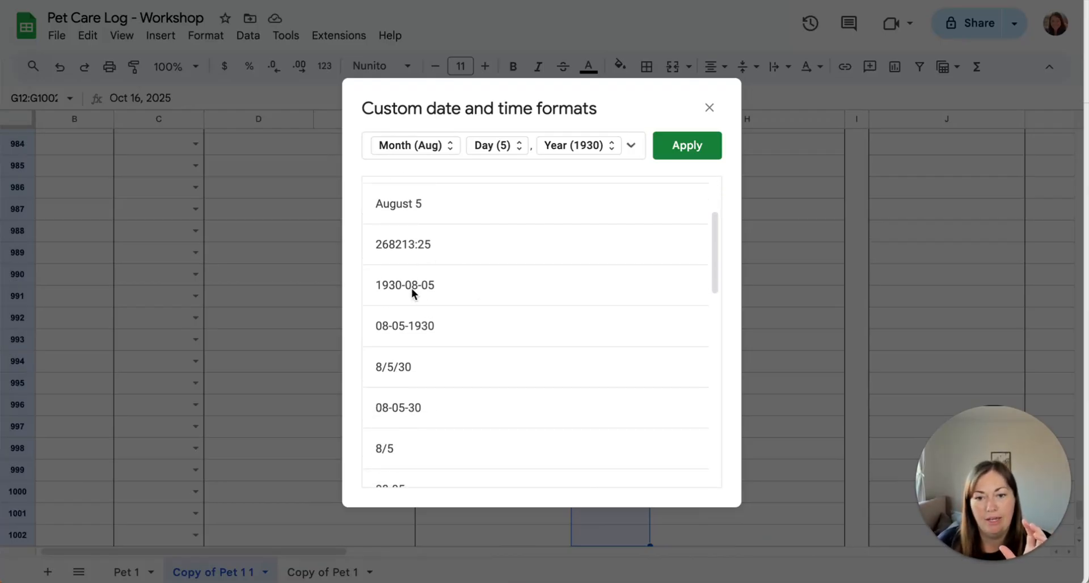
{"action": "scroll", "coordinate": [416, 317], "scroll_direction": "down", "scroll_amount": 1}
{"action": "scroll", "coordinate": [416, 335], "scroll_direction": "down", "scroll_amount": 2}
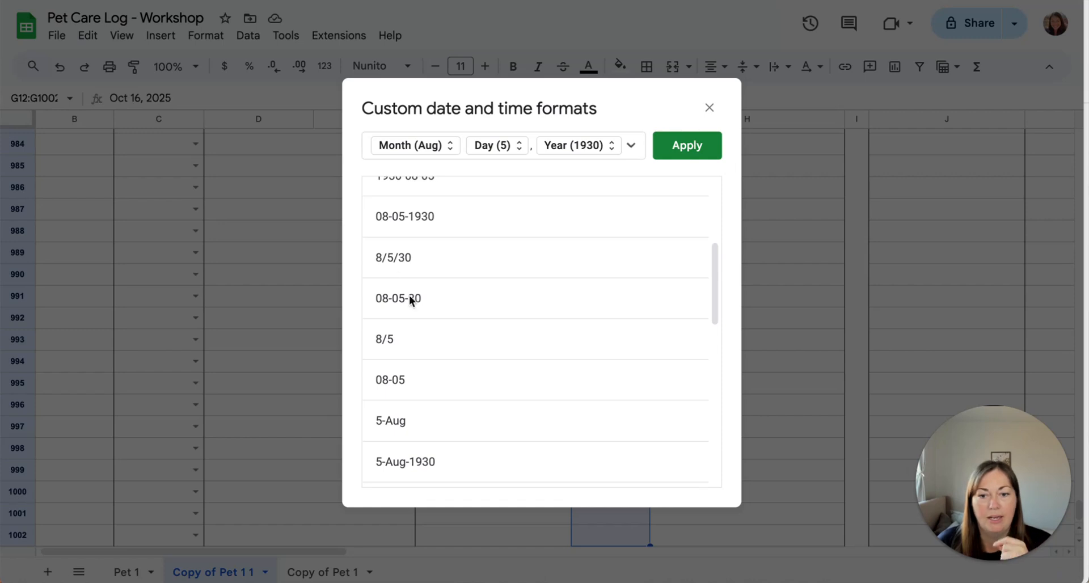
{"action": "scroll", "coordinate": [421, 338], "scroll_direction": "down", "scroll_amount": 10}
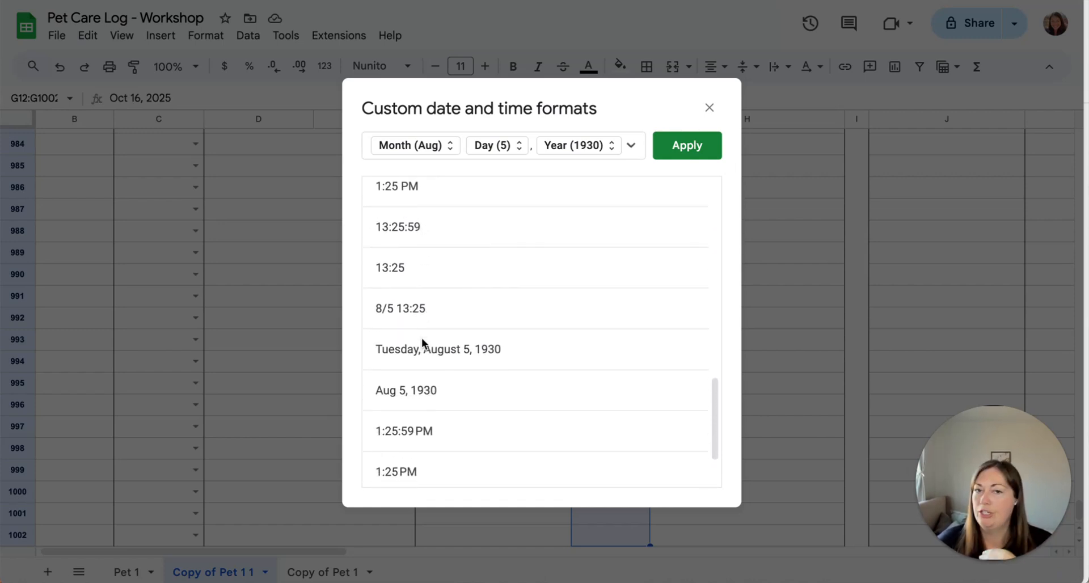
{"action": "scroll", "coordinate": [421, 338], "scroll_direction": "down", "scroll_amount": 3}
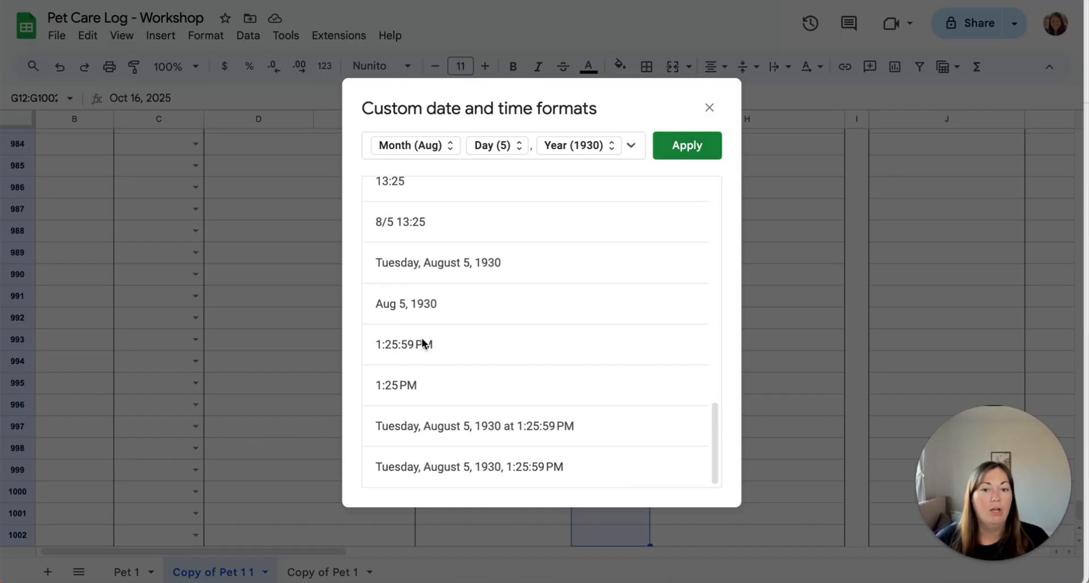
{"action": "scroll", "coordinate": [422, 340], "scroll_direction": "up", "scroll_amount": 12}
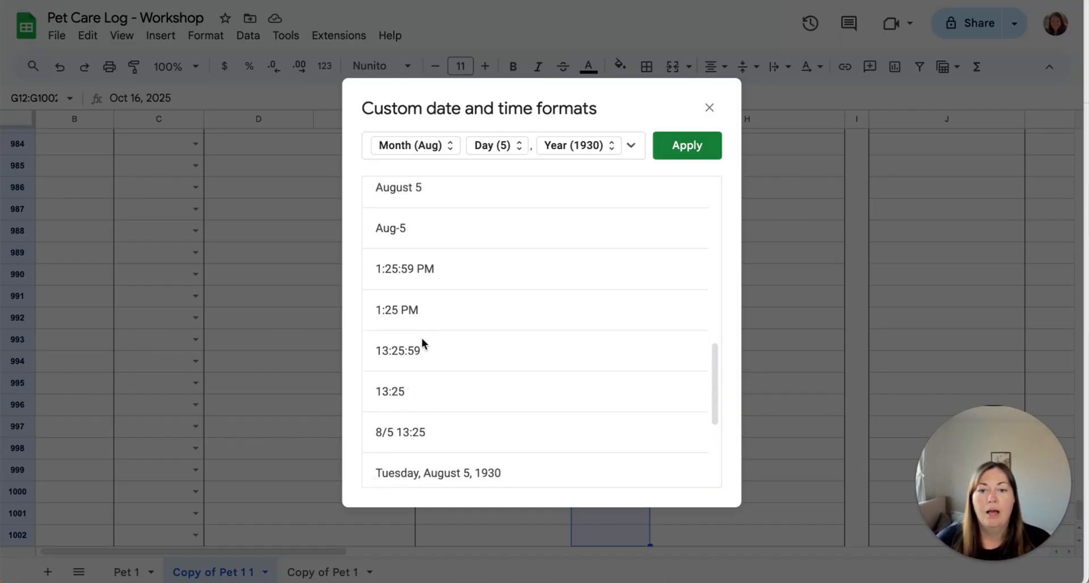
{"action": "scroll", "coordinate": [421, 338], "scroll_direction": "up", "scroll_amount": 2}
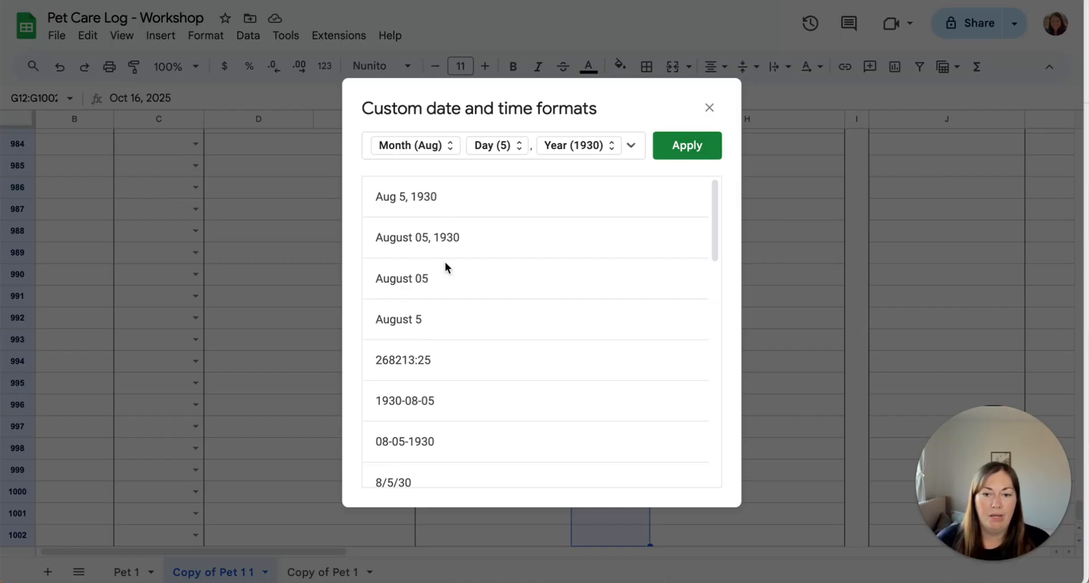
{"action": "scroll", "coordinate": [465, 366], "scroll_direction": "down", "scroll_amount": 3}
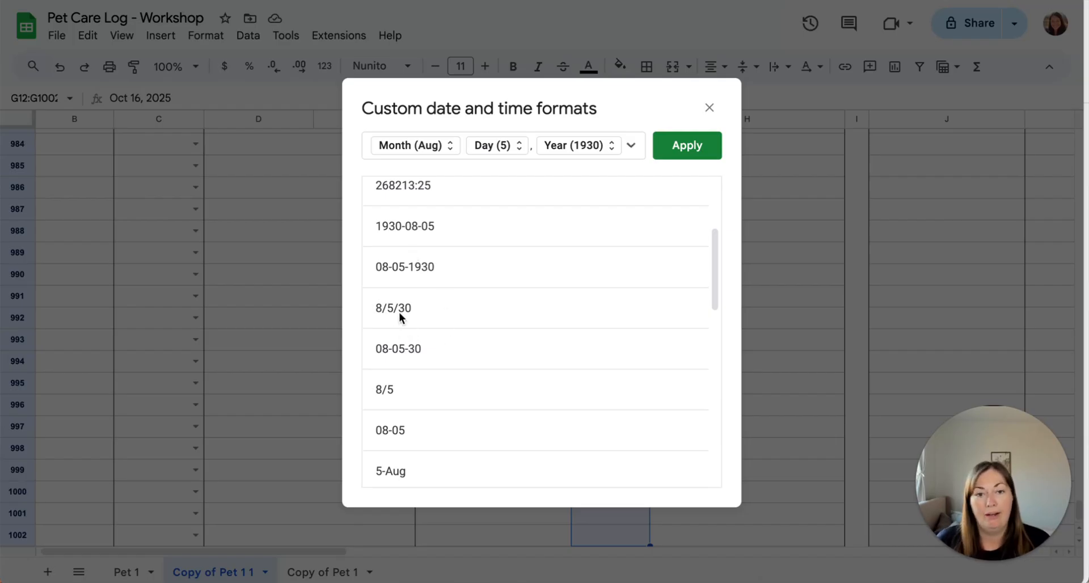
- Remove the year, day and month elements so the custom date format is empty
{"action": "left_click", "coordinate": [612, 146]}
{"action": "left_click", "coordinate": [594, 188]}
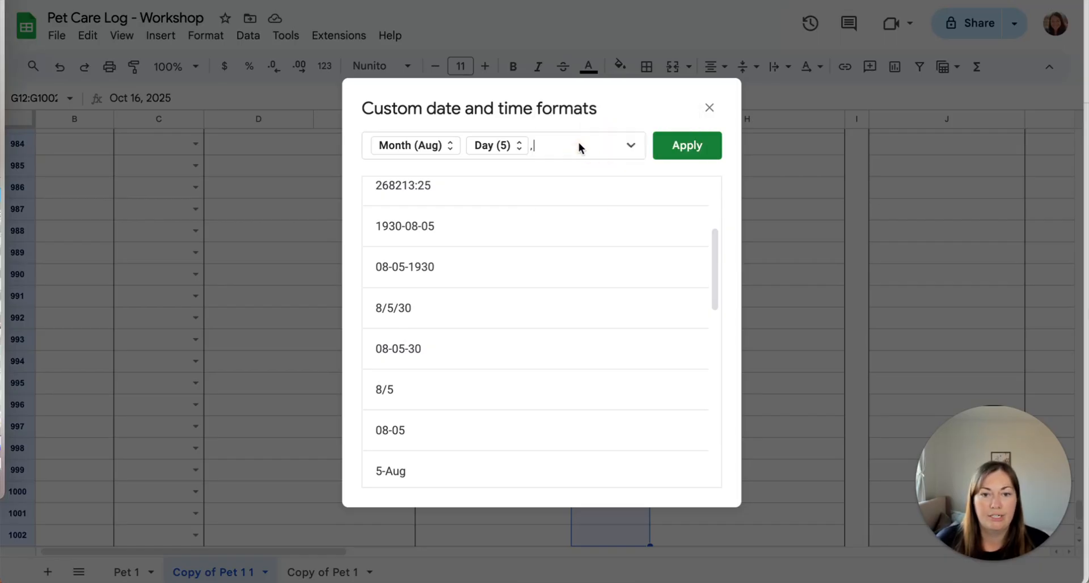
{"action": "key", "text": "BackSpace"}
{"action": "key", "text": "BackSpace"}
{"action": "key", "text": "BackSpace"}
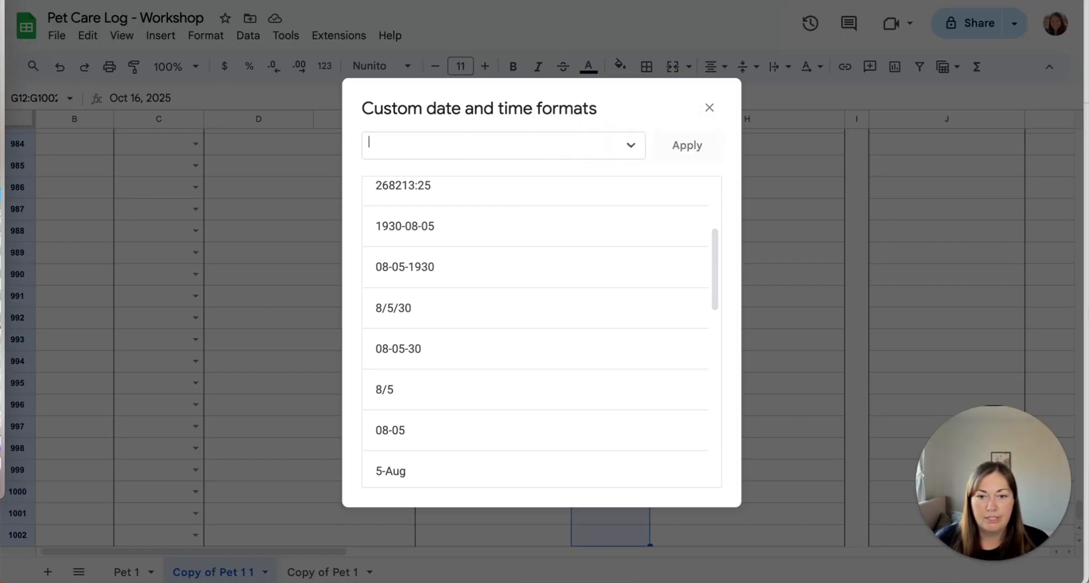
- Start the custom date format with the day without leading zero, followed by a slash
{"action": "left_click", "coordinate": [632, 146]}
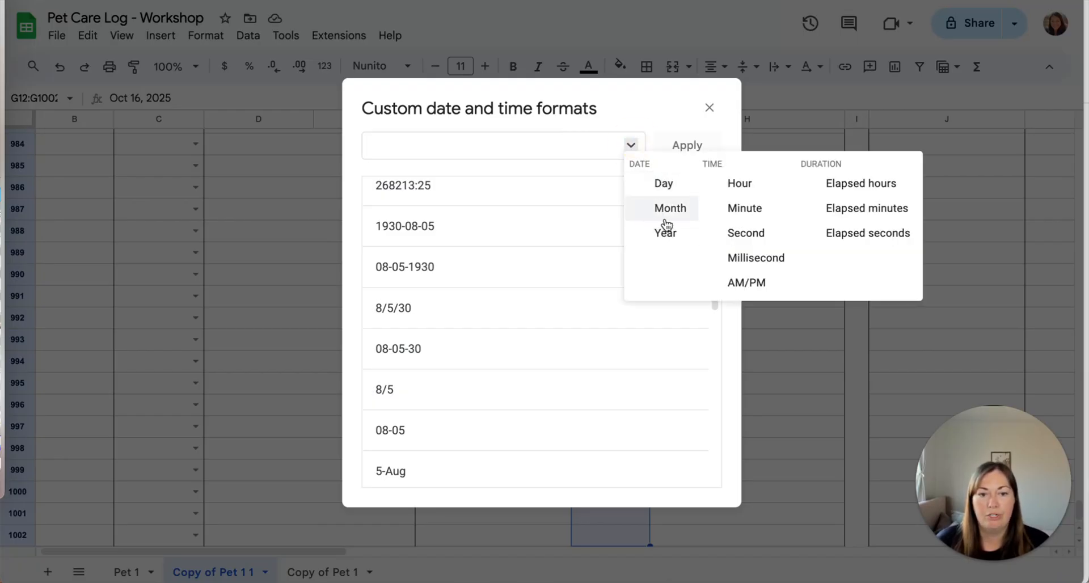
{"action": "left_click", "coordinate": [669, 181]}
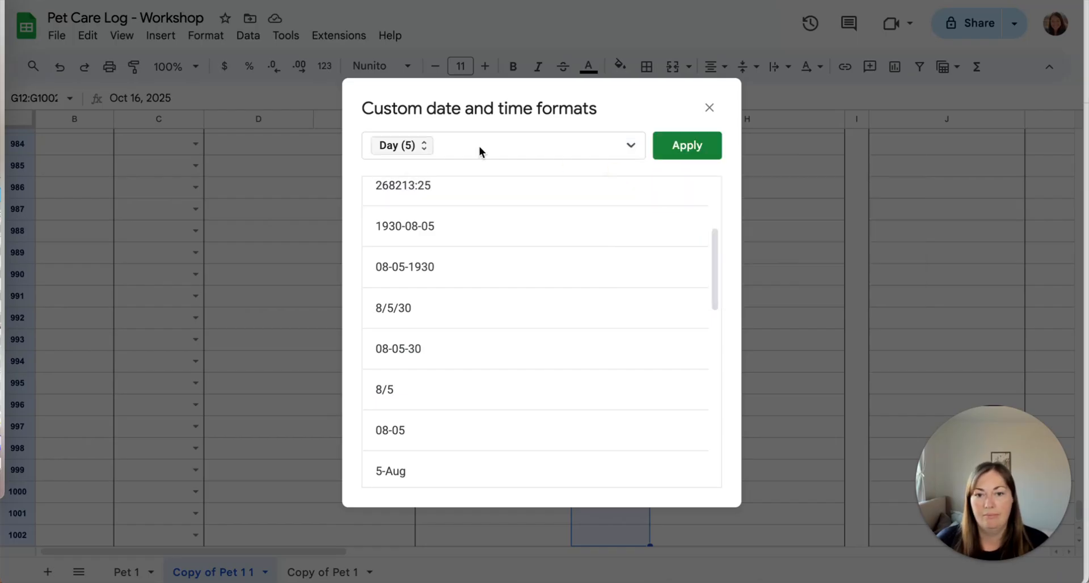
{"action": "left_click", "coordinate": [425, 150]}
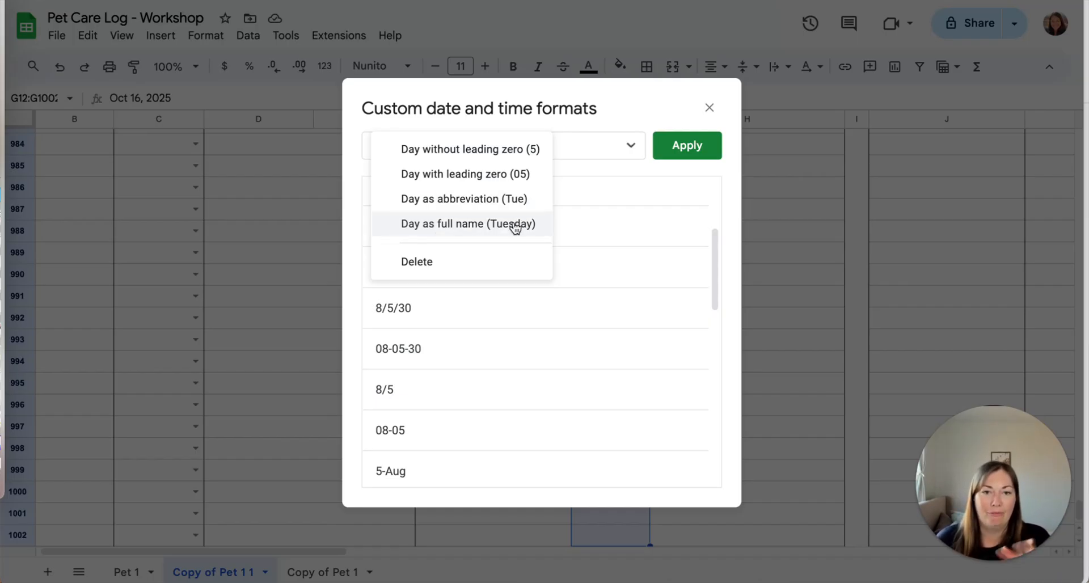
{"action": "left_click", "coordinate": [487, 150]}
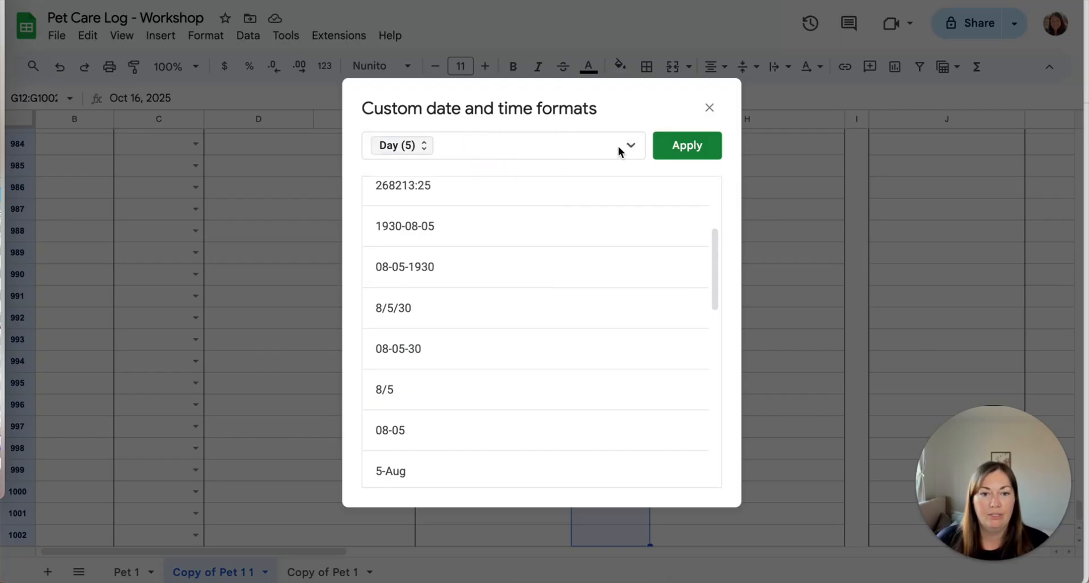
{"action": "left_click", "coordinate": [541, 146]}
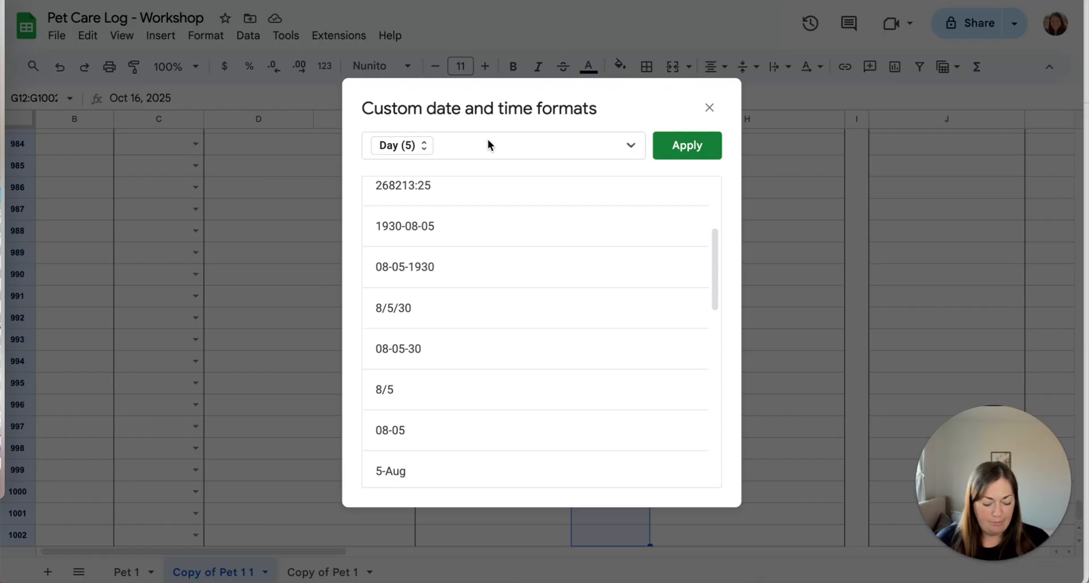
{"action": "type", "text": "/"}
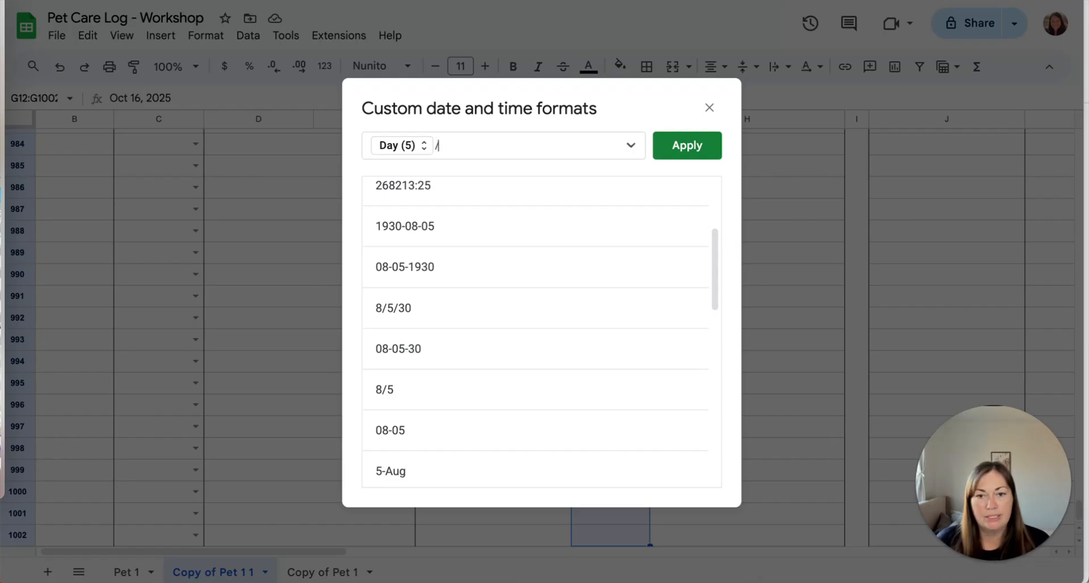
- Add the month without leading zero after the day, followed by a slash
{"action": "left_click", "coordinate": [631, 145]}
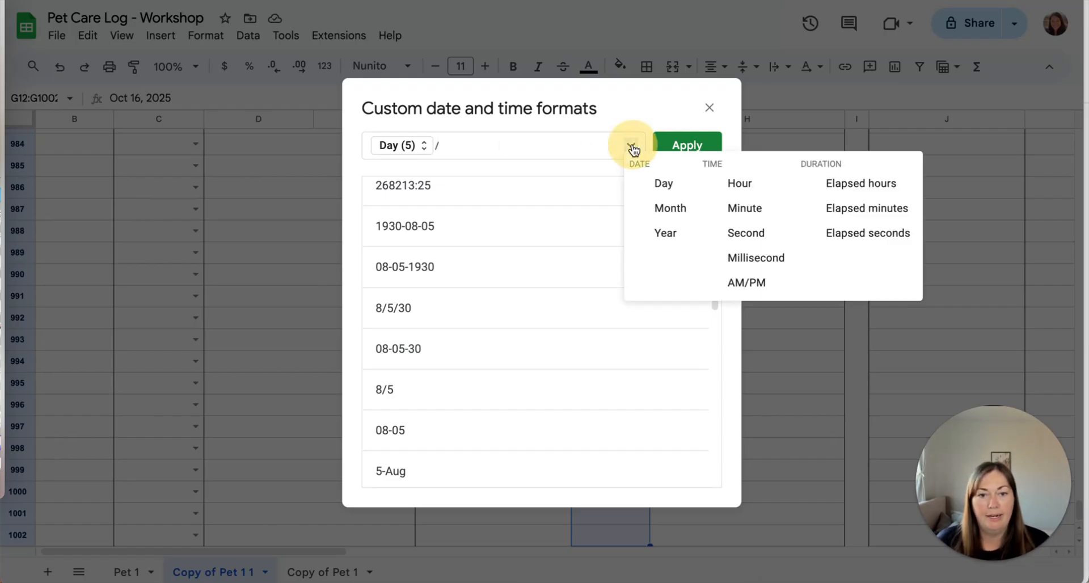
{"action": "left_click", "coordinate": [653, 206]}
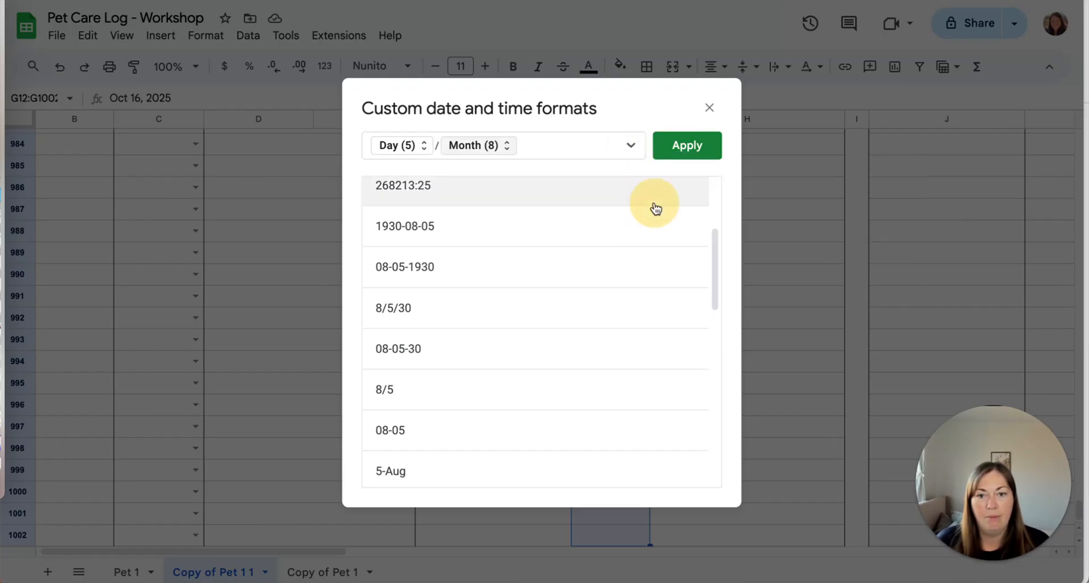
{"action": "left_click", "coordinate": [511, 147]}
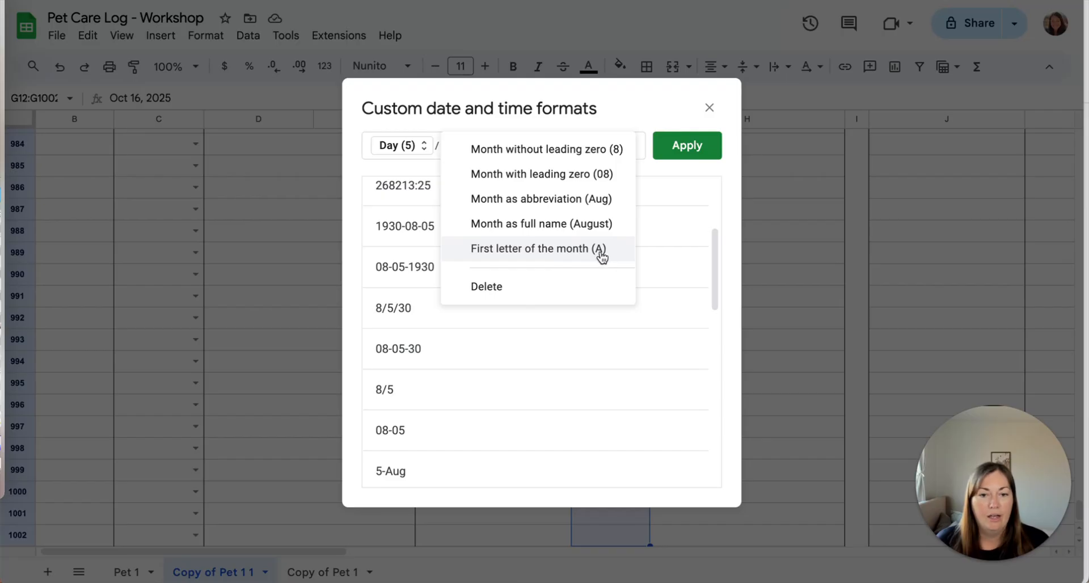
{"action": "left_click", "coordinate": [573, 152]}
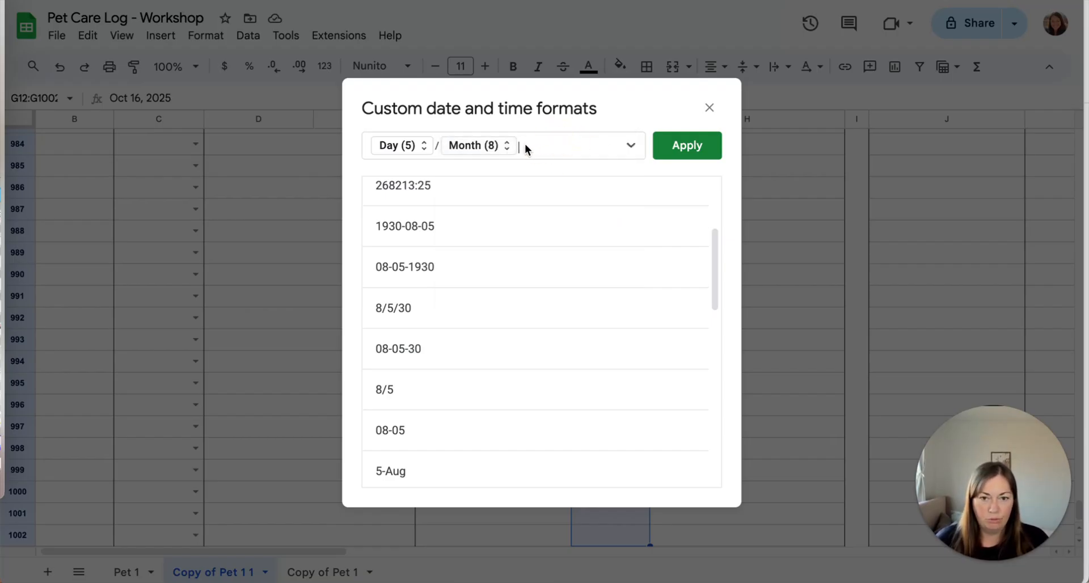
{"action": "type", "text": "/"}
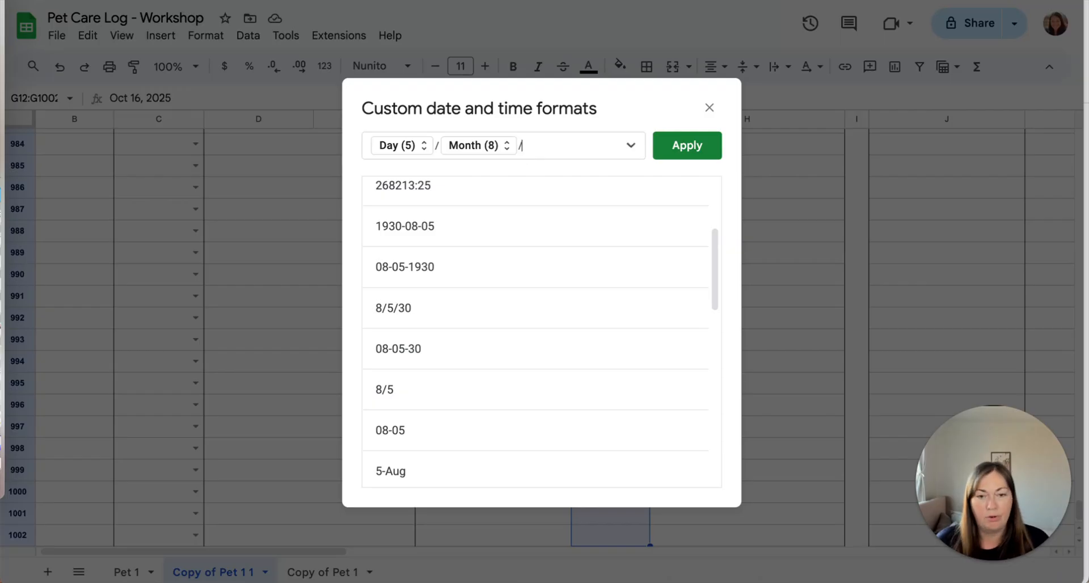
- Add the full numeric year after the second slash and apply the day/month/year format to the Next Due cells
{"action": "left_click", "coordinate": [631, 145]}
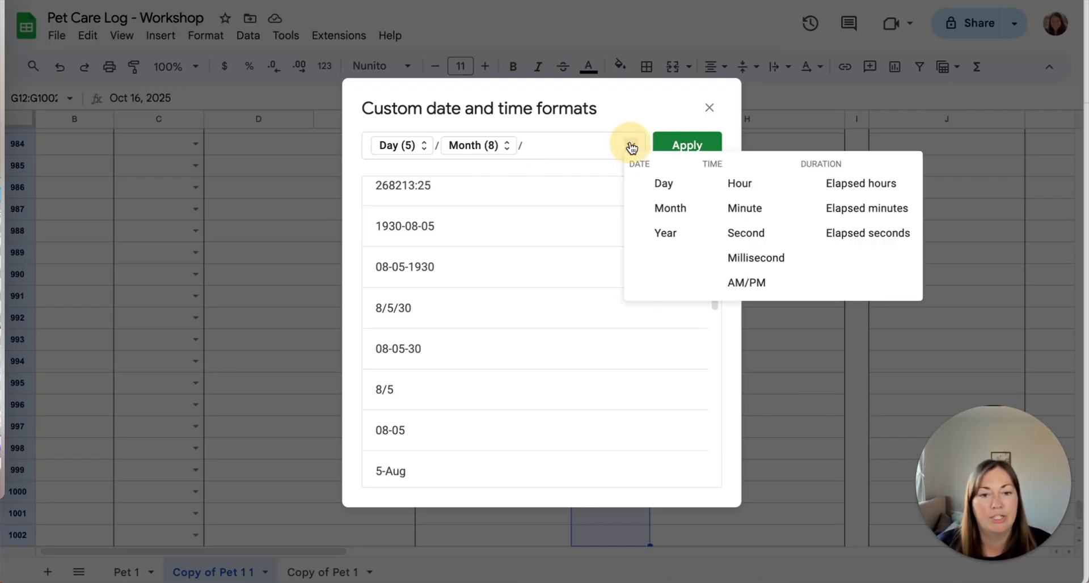
{"action": "left_click", "coordinate": [658, 232]}
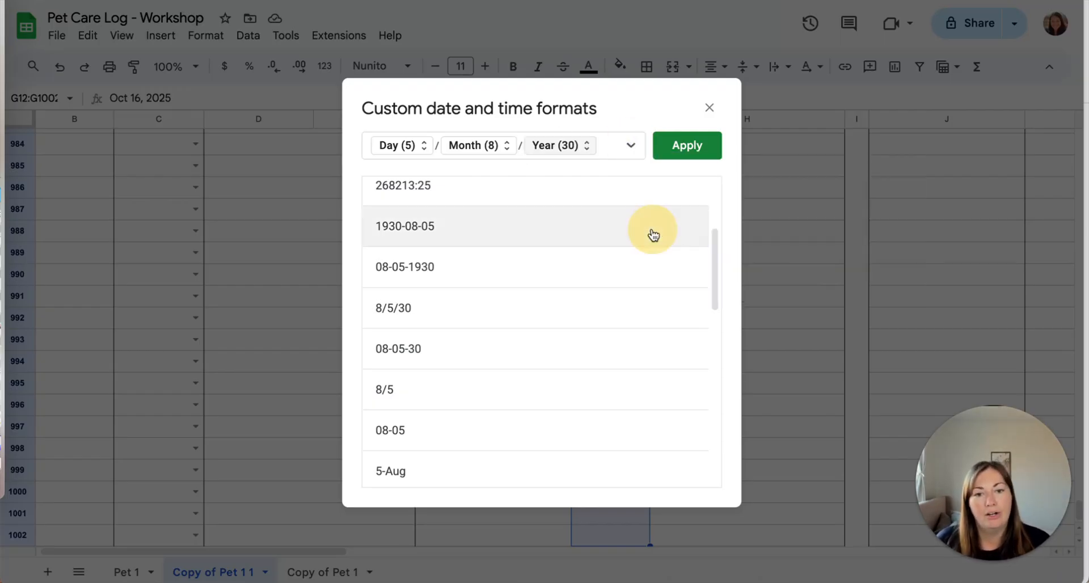
{"action": "left_click", "coordinate": [589, 147]}
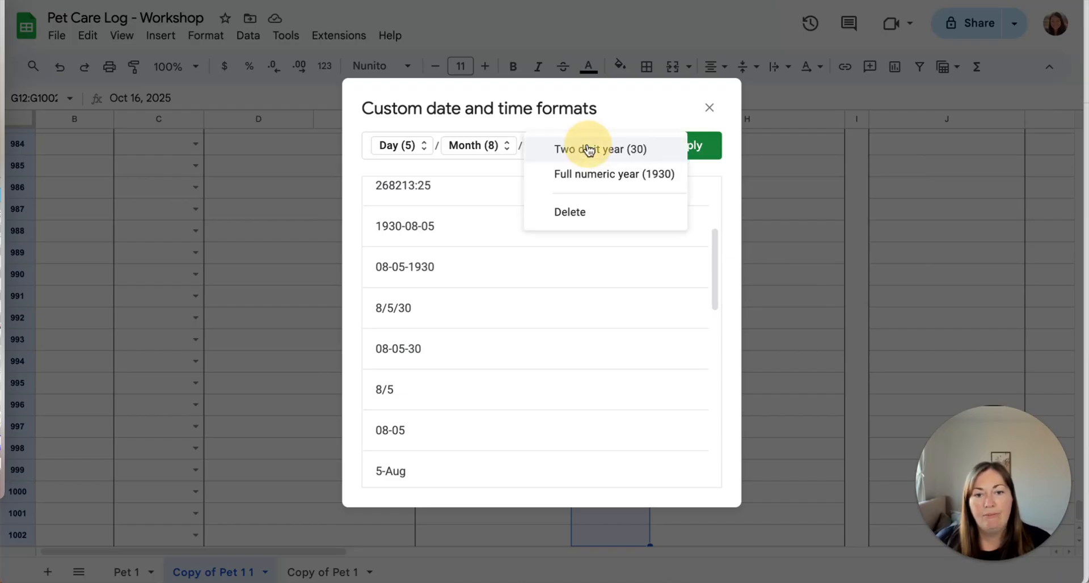
{"action": "left_click", "coordinate": [616, 175]}
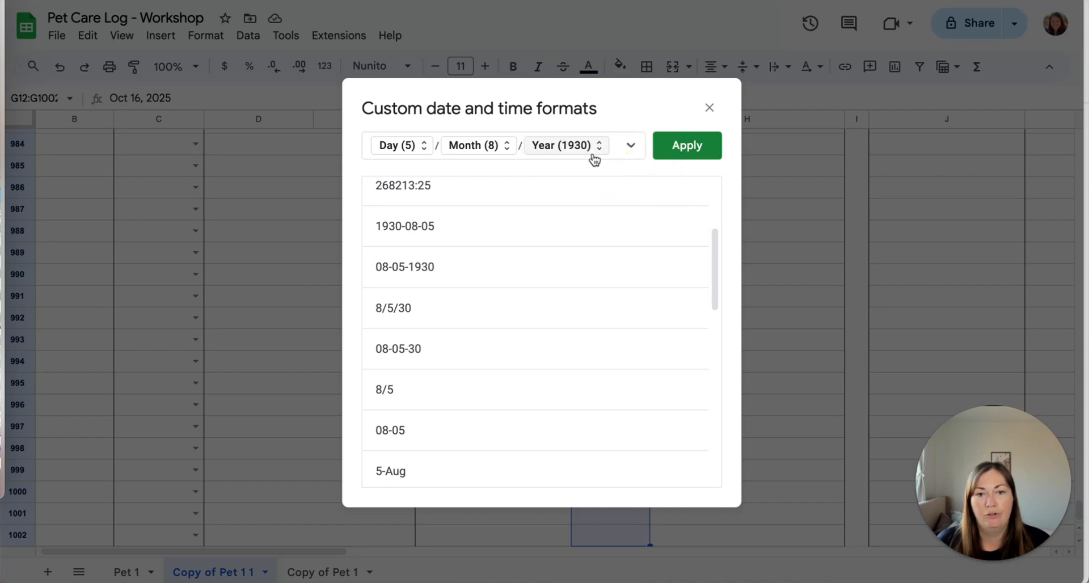
{"action": "left_click", "coordinate": [674, 153]}
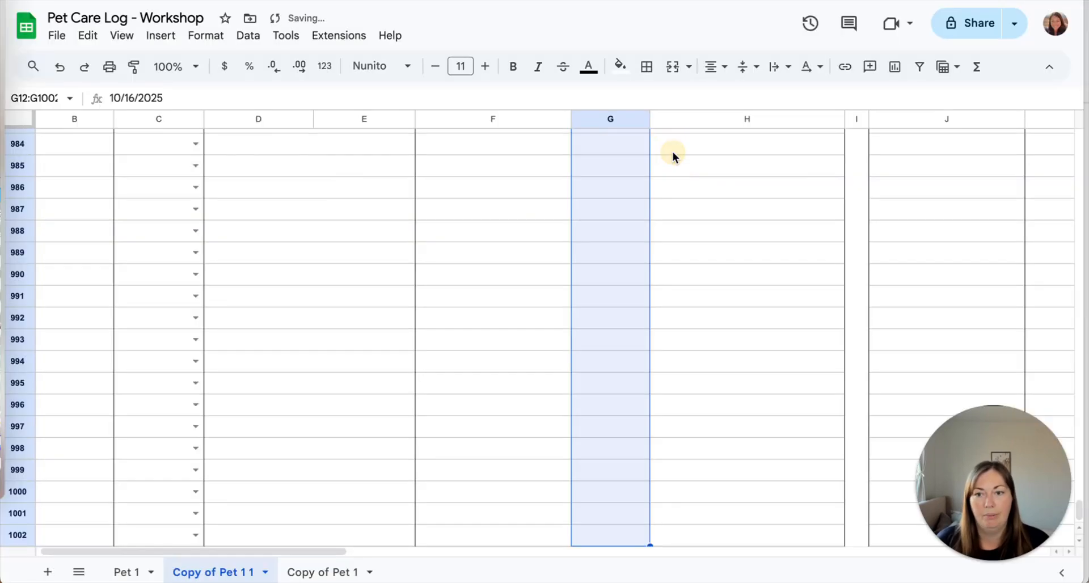
- Test the date format by picking October 18, 2025 from the calendar in cell G989, and delete that date
{"action": "double_click", "coordinate": [608, 254]}
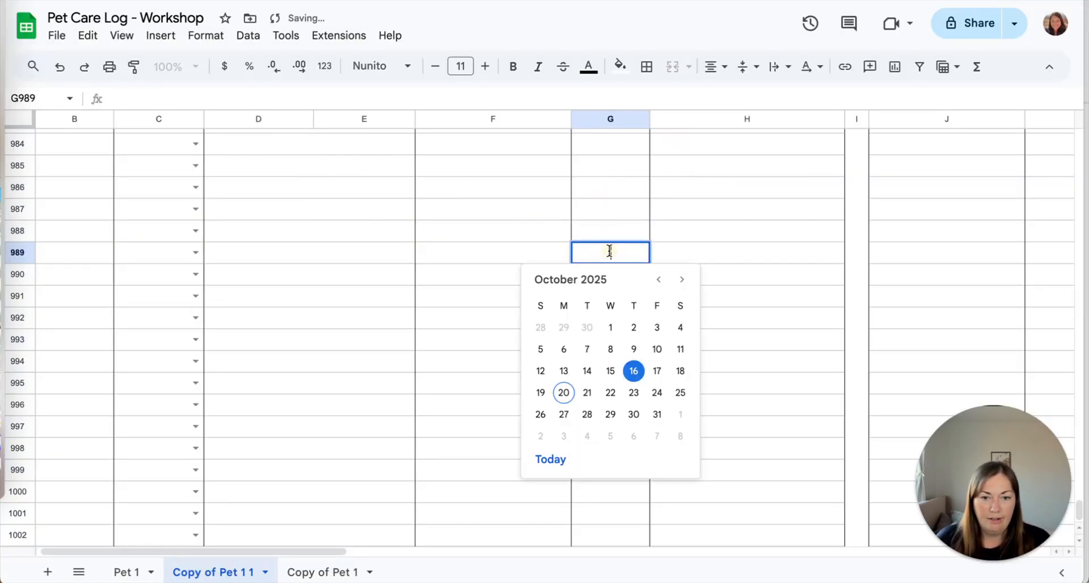
{"action": "left_click", "coordinate": [680, 372]}
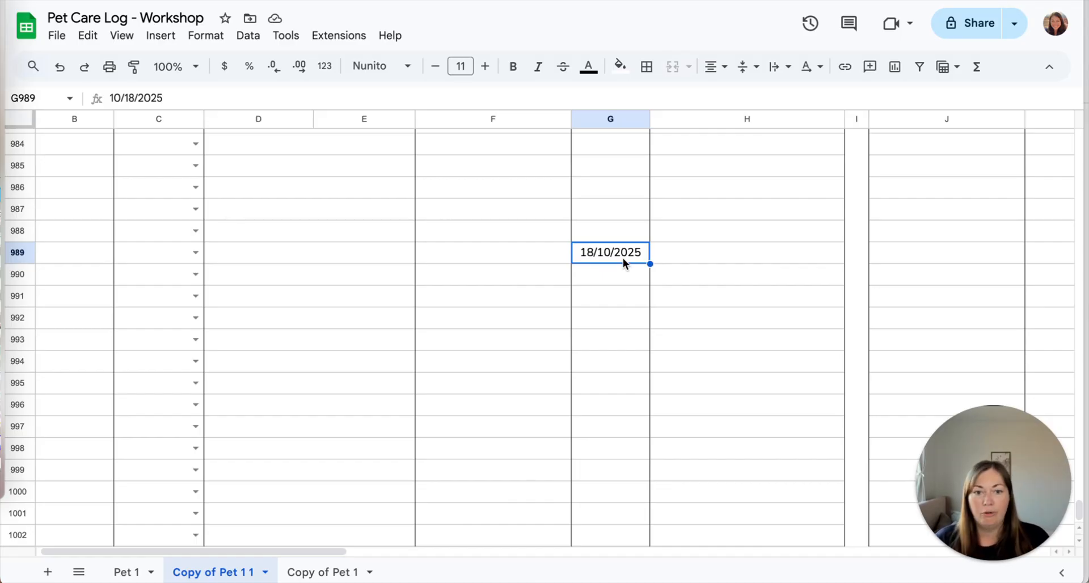
{"action": "scroll", "coordinate": [653, 273], "scroll_direction": "up", "scroll_amount": 5}
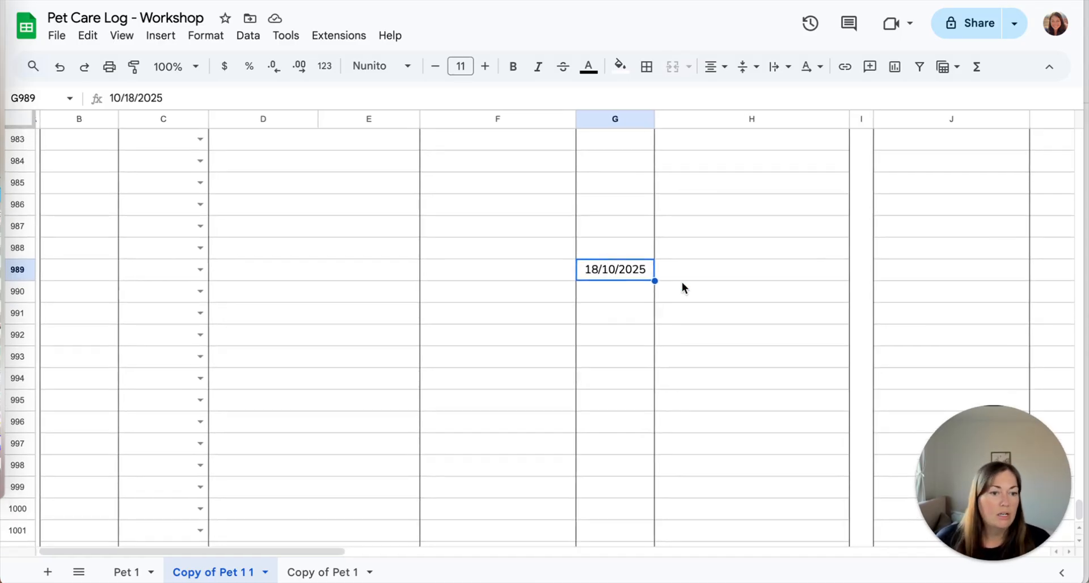
{"action": "scroll", "coordinate": [682, 287], "scroll_direction": "up", "scroll_amount": 18}
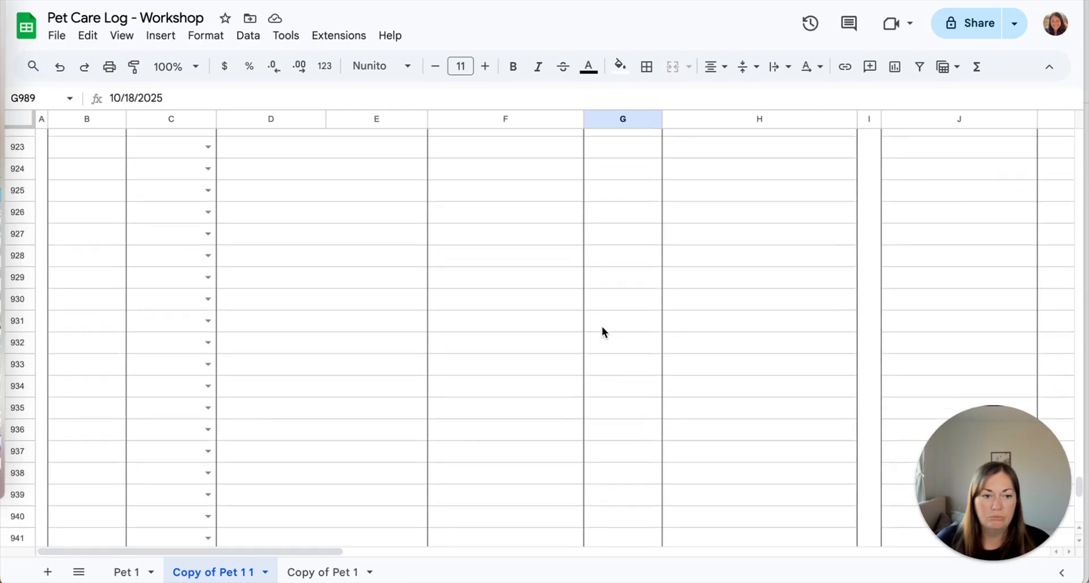
{"action": "key", "text": "Delete"}
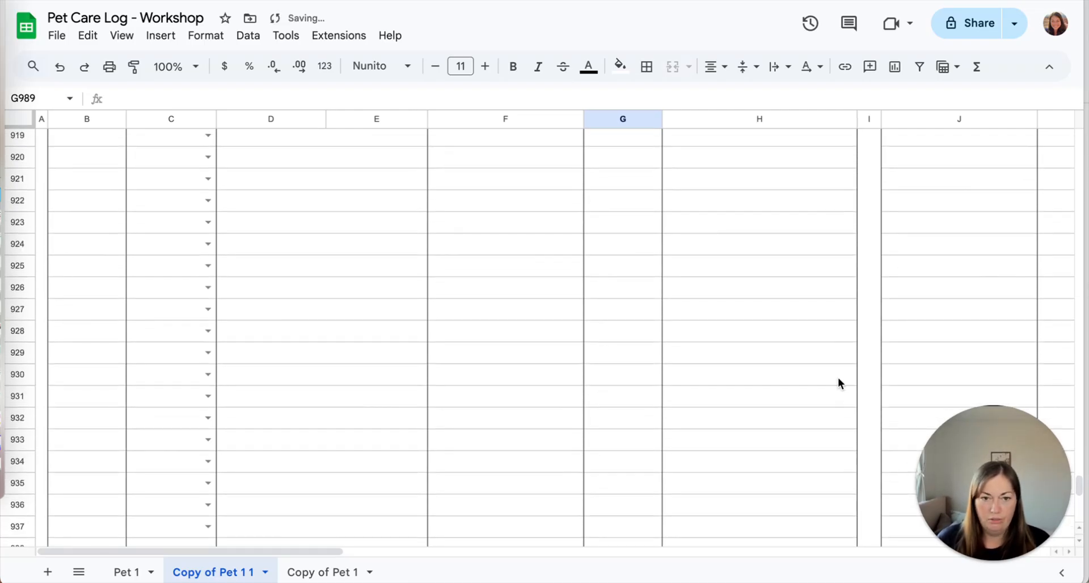
{"action": "scroll", "coordinate": [648, 176], "scroll_direction": "up", "scroll_amount": 6}
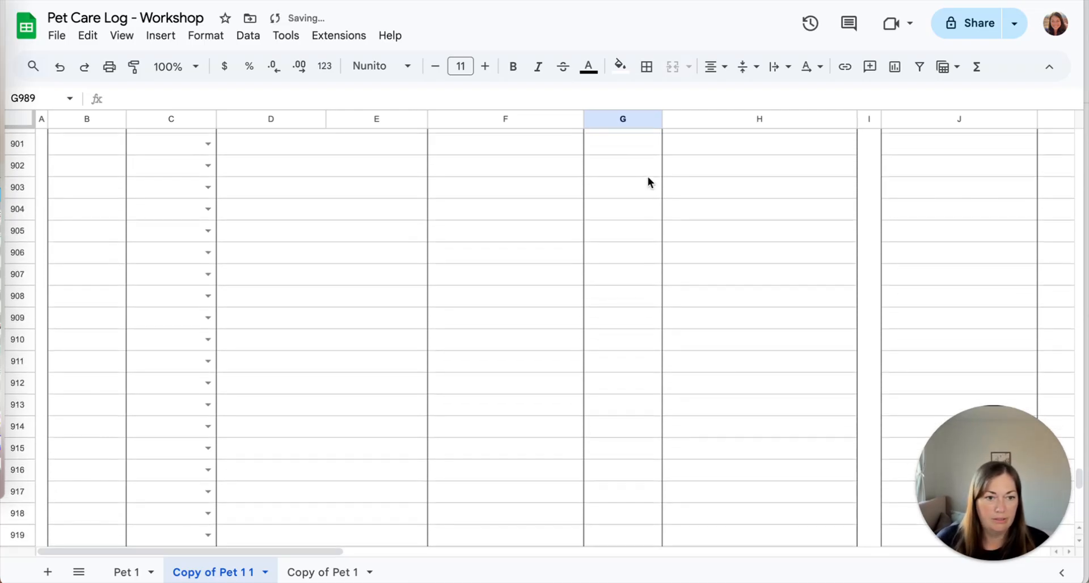
- Select the Next Due cells from G12 down to G1002 again and open their custom date and time formats
{"action": "left_click", "coordinate": [591, 277]}
{"action": "key", "text": "ctrl+Up"}
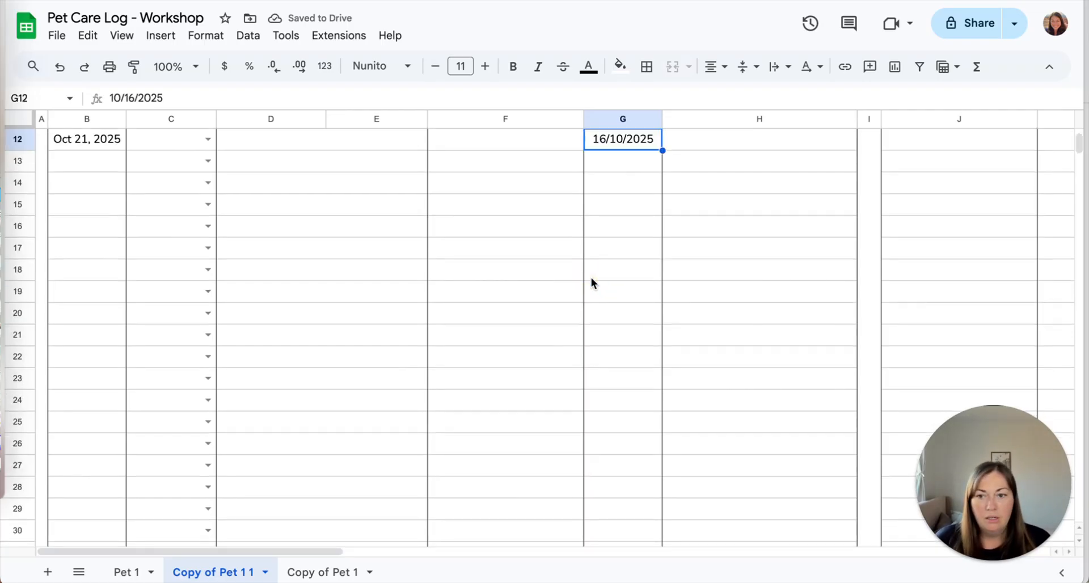
{"action": "scroll", "coordinate": [590, 266], "scroll_direction": "up", "scroll_amount": 5}
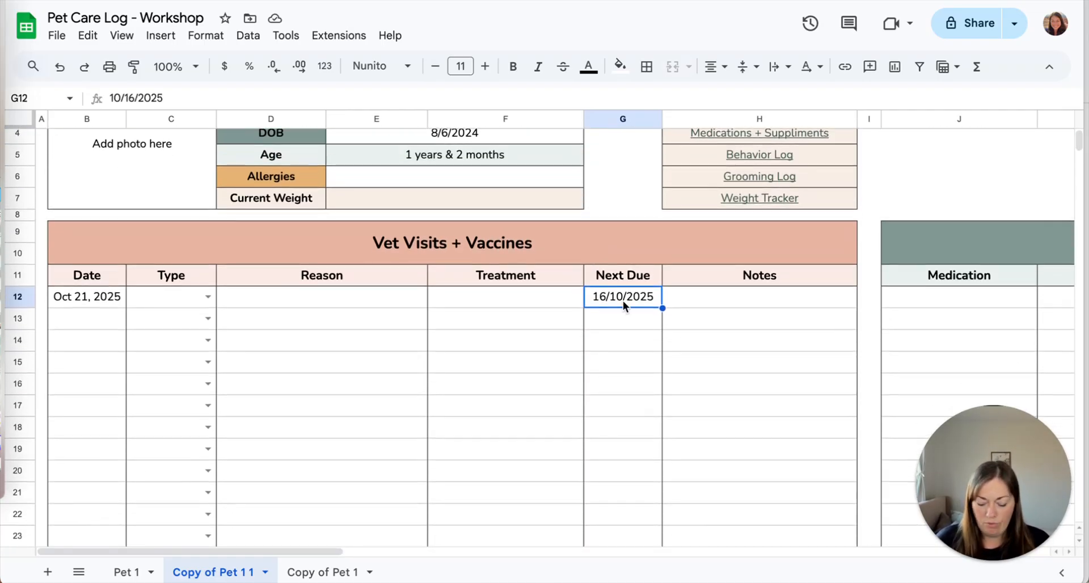
{"action": "key", "text": "ctrl+shift+Down"}
{"action": "left_click", "coordinate": [206, 35]}
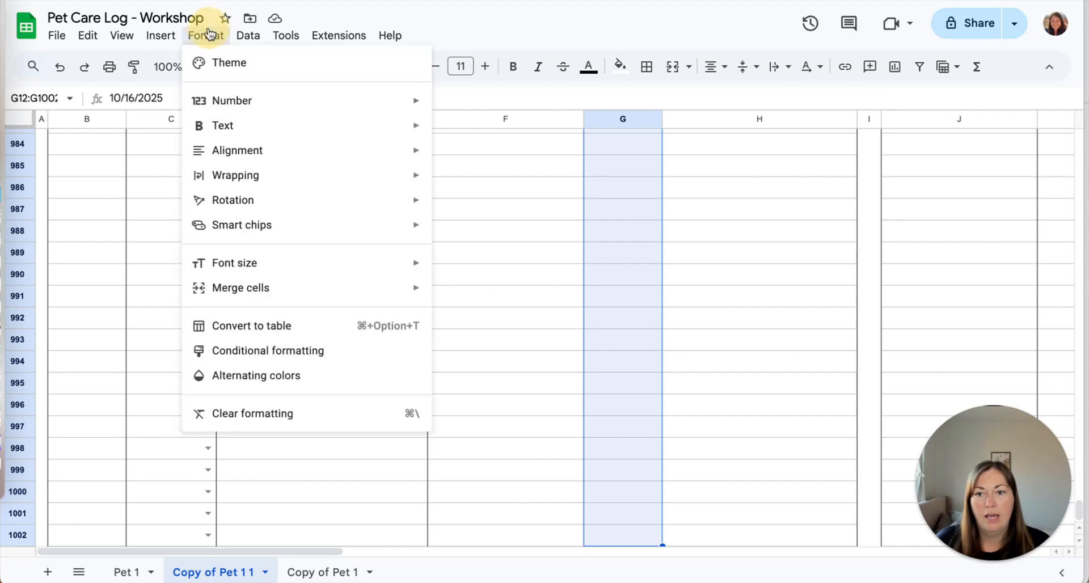
{"action": "mouse_move", "coordinate": [255, 100]}
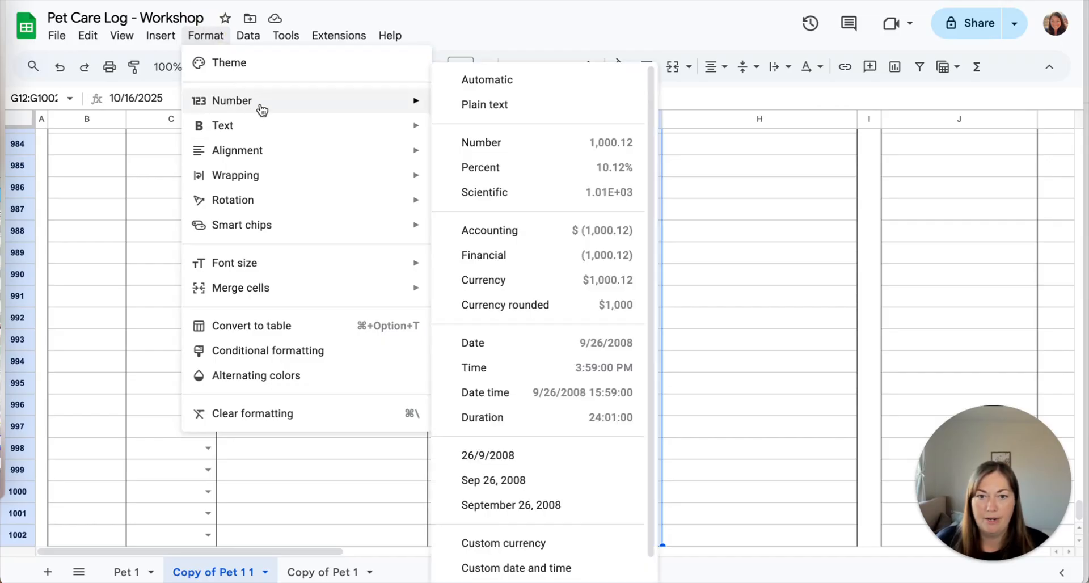
{"action": "left_click", "coordinate": [554, 568]}
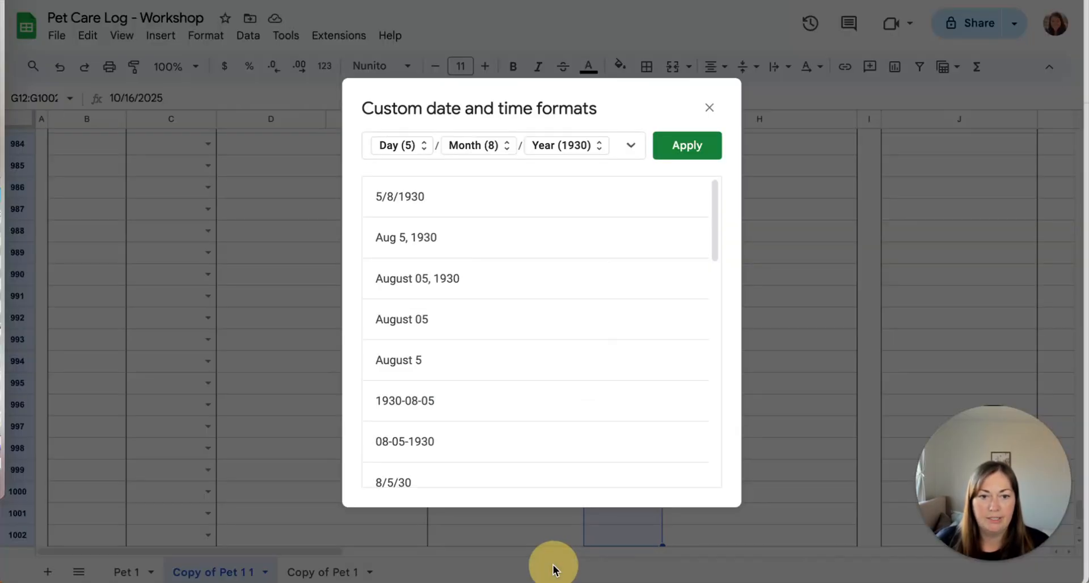
- Clear the day, month and year elements and their slashes from the custom date format
{"action": "left_click", "coordinate": [615, 145]}
{"action": "key", "text": "BackSpace"}
{"action": "key", "text": "BackSpace"}
{"action": "key", "text": "BackSpace"}
{"action": "key", "text": "BackSpace"}
{"action": "key", "text": "BackSpace"}
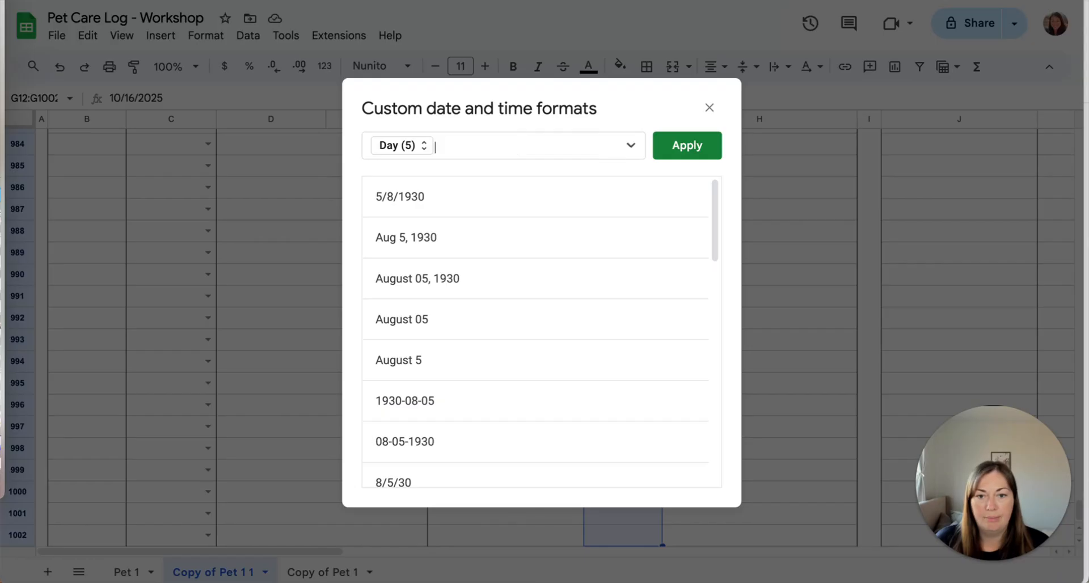
- Start the custom date format with the month as full name
{"action": "left_click", "coordinate": [632, 146]}
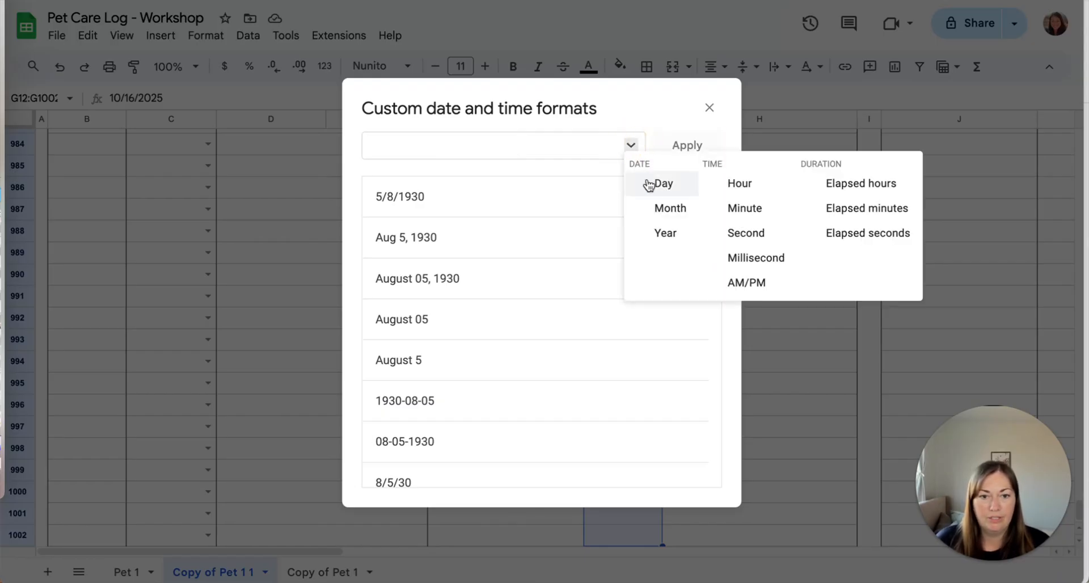
{"action": "left_click", "coordinate": [658, 209]}
{"action": "left_click", "coordinate": [437, 146]}
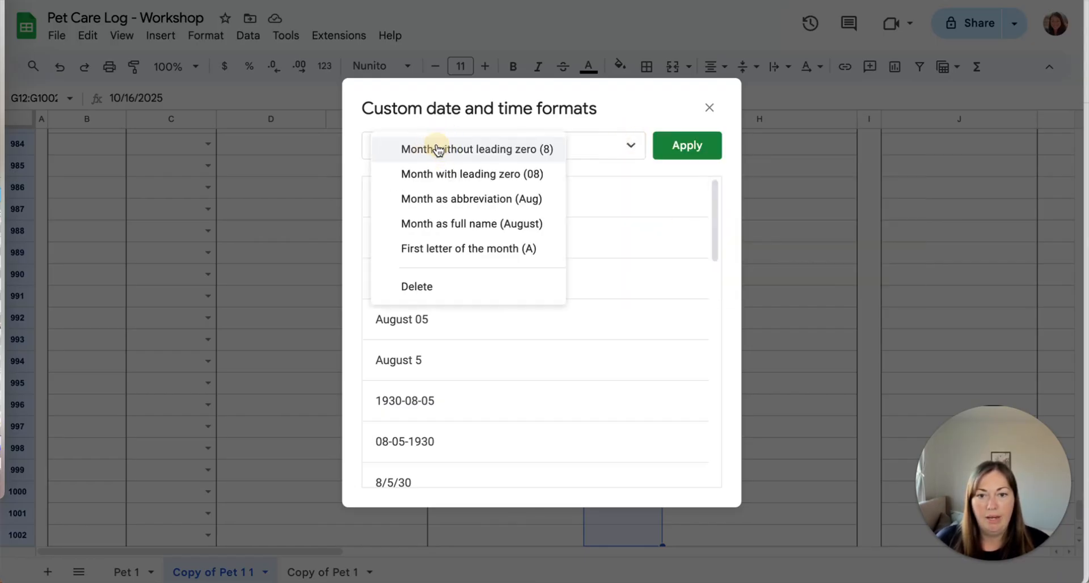
{"action": "left_click", "coordinate": [492, 230]}
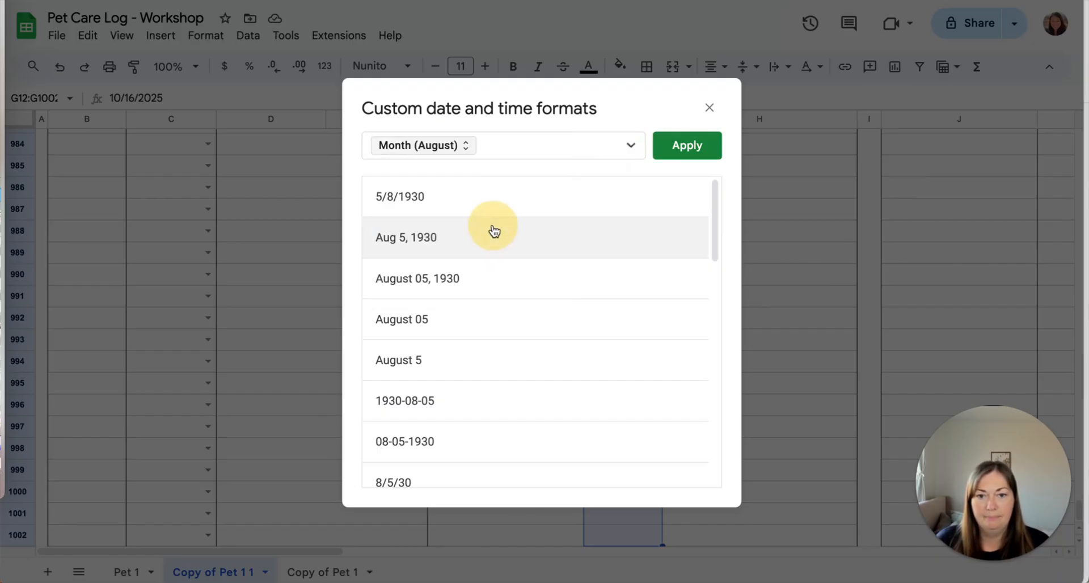
- Add a space, the day without leading zero and a comma after the month name
{"action": "left_click", "coordinate": [491, 151]}
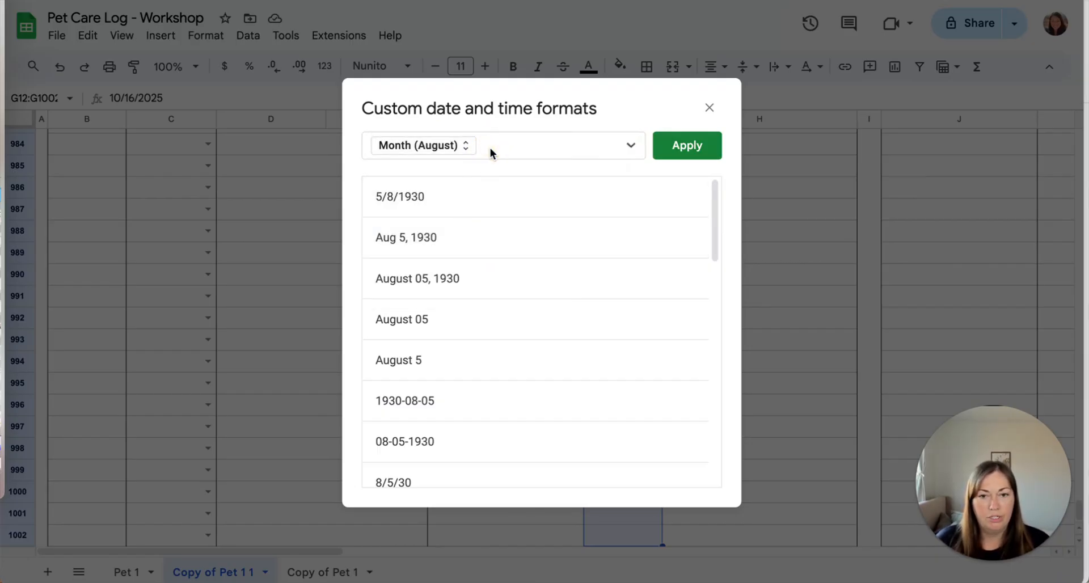
{"action": "left_click", "coordinate": [627, 146]}
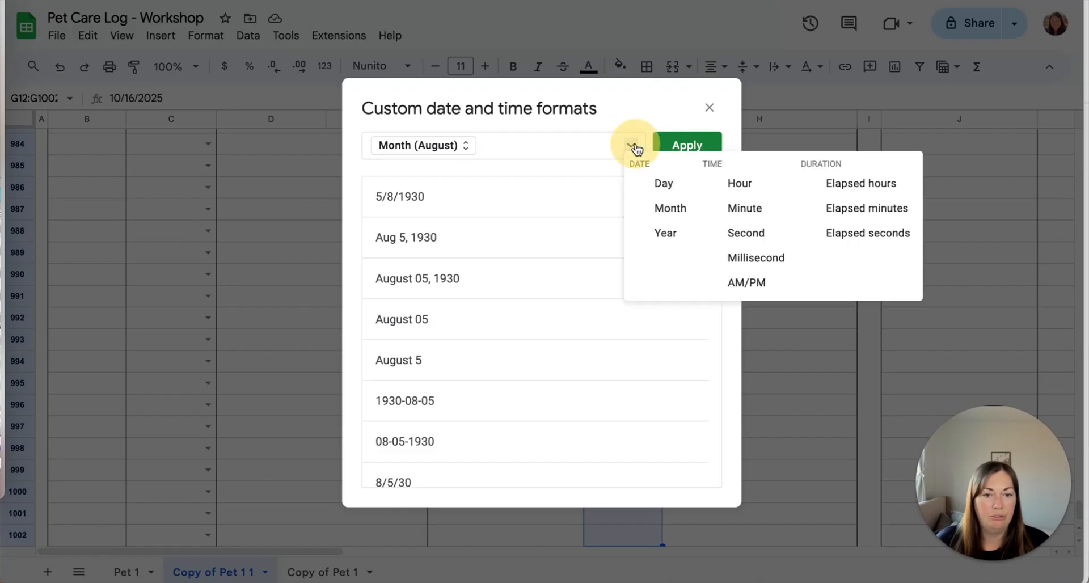
{"action": "left_click", "coordinate": [662, 180]}
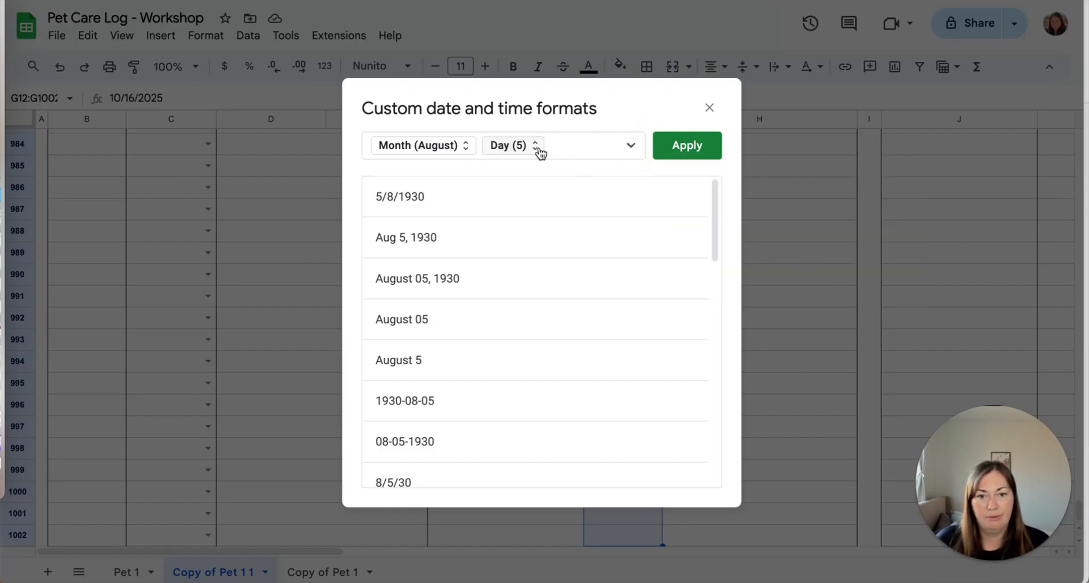
{"action": "left_click", "coordinate": [550, 146]}
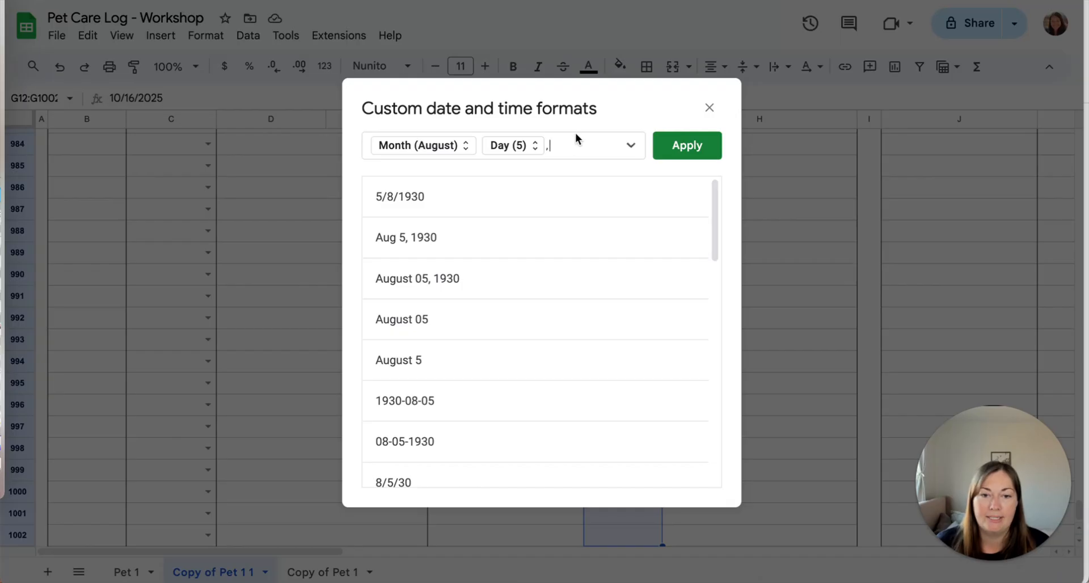
- Add the full numeric year after the comma and apply the custom format to G12:G1002
{"action": "left_click", "coordinate": [632, 146]}
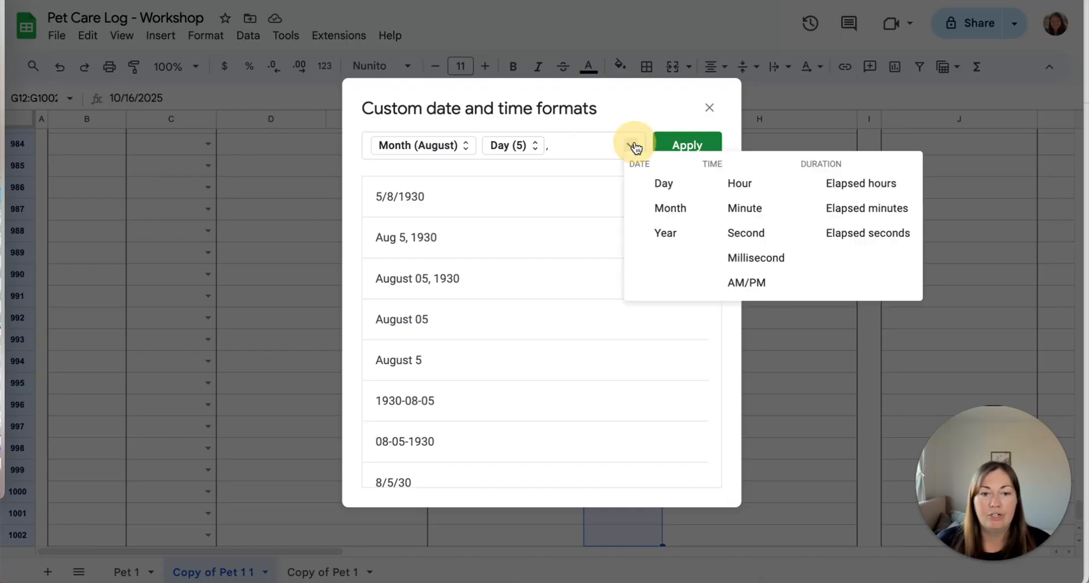
{"action": "left_click", "coordinate": [665, 233]}
{"action": "left_click", "coordinate": [595, 146]}
{"action": "left_click", "coordinate": [620, 176]}
{"action": "left_click", "coordinate": [687, 149]}
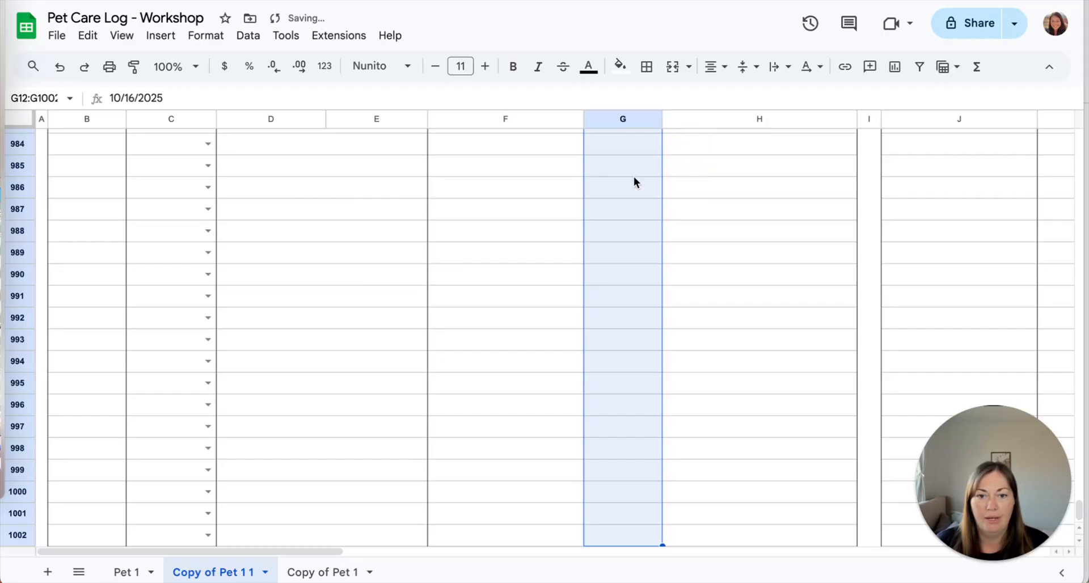
- Return to the first Next Due entry and fit column G's width to its contents
{"action": "left_click", "coordinate": [647, 295]}
{"action": "key", "text": "ctrl+shift+Up"}
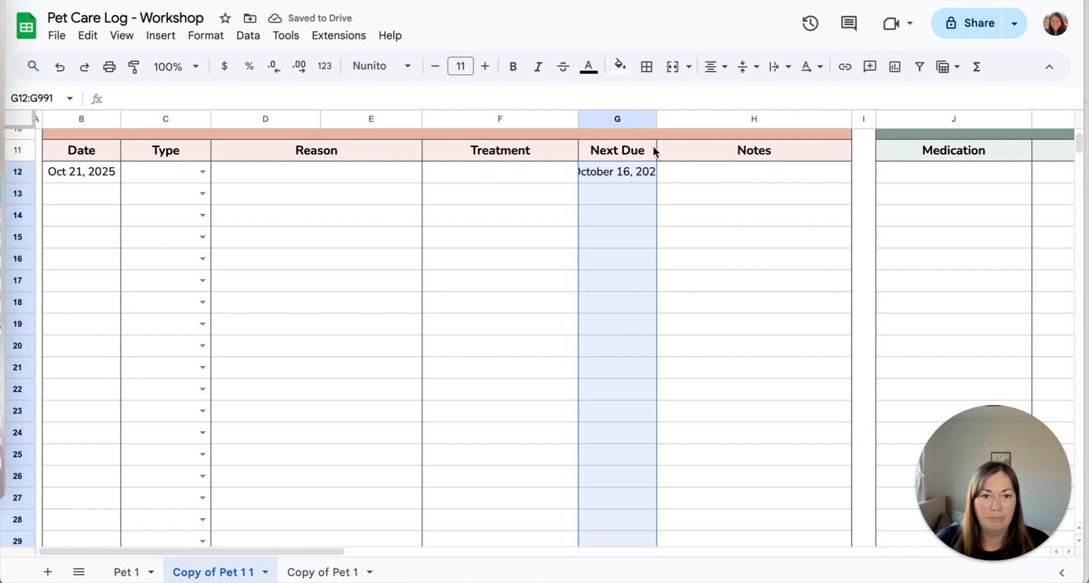
{"action": "double_click", "coordinate": [657, 118]}
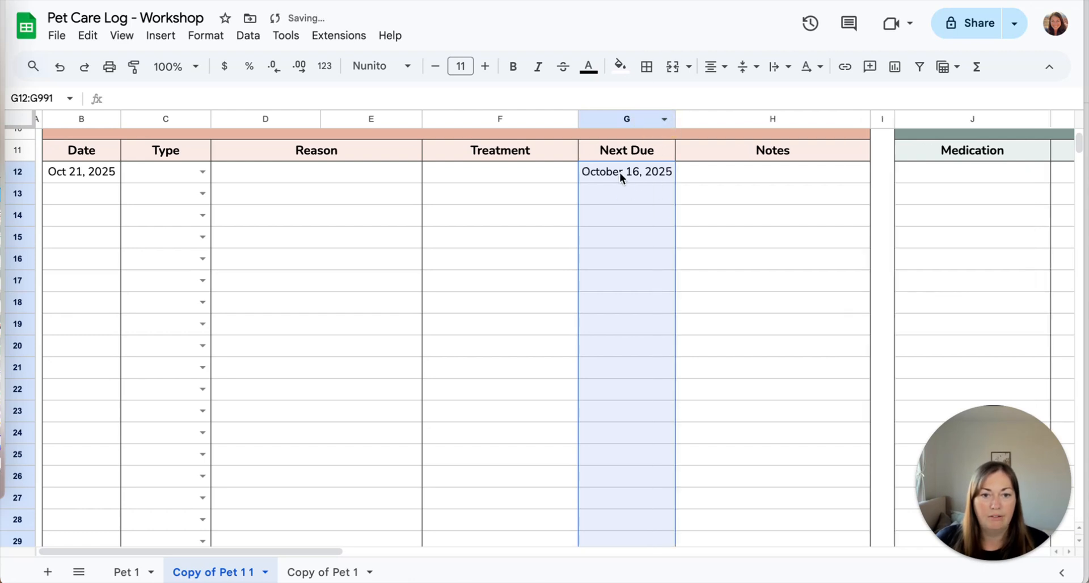